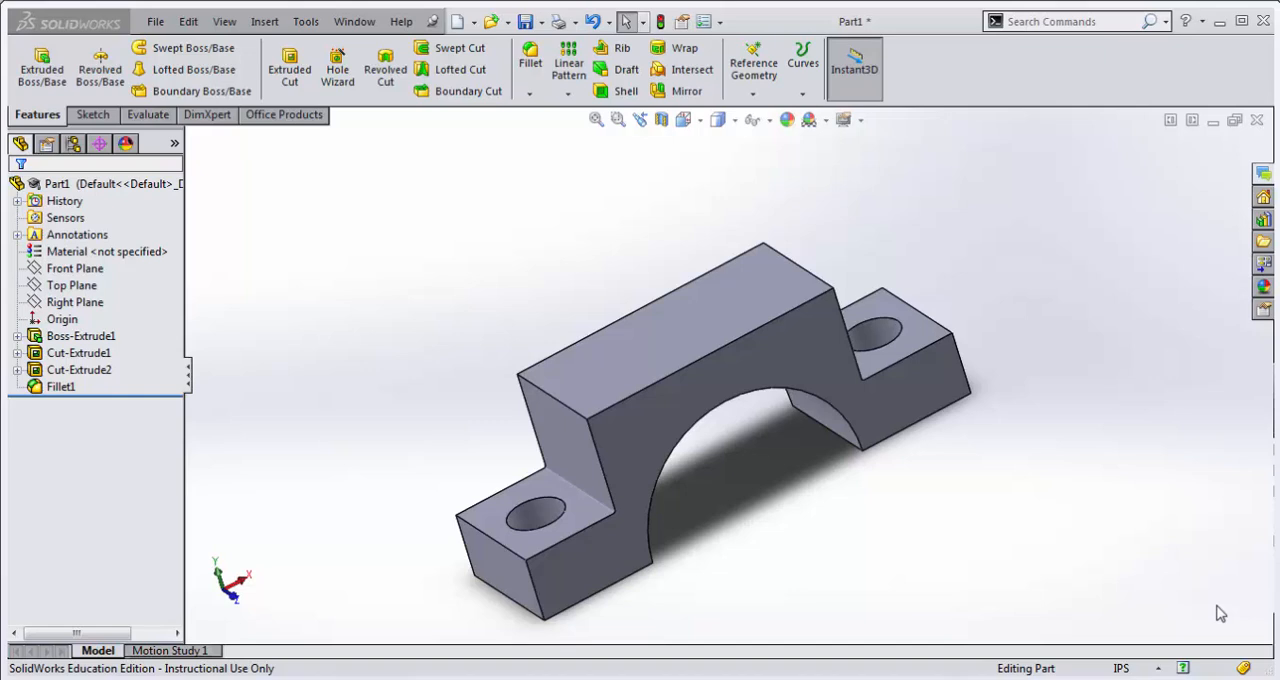
Step: Start a SimulationXpress study of the part with the system of units set to English (IPS), and proceed to fixtures
{"action": "left_click", "coordinate": [314, 20]}
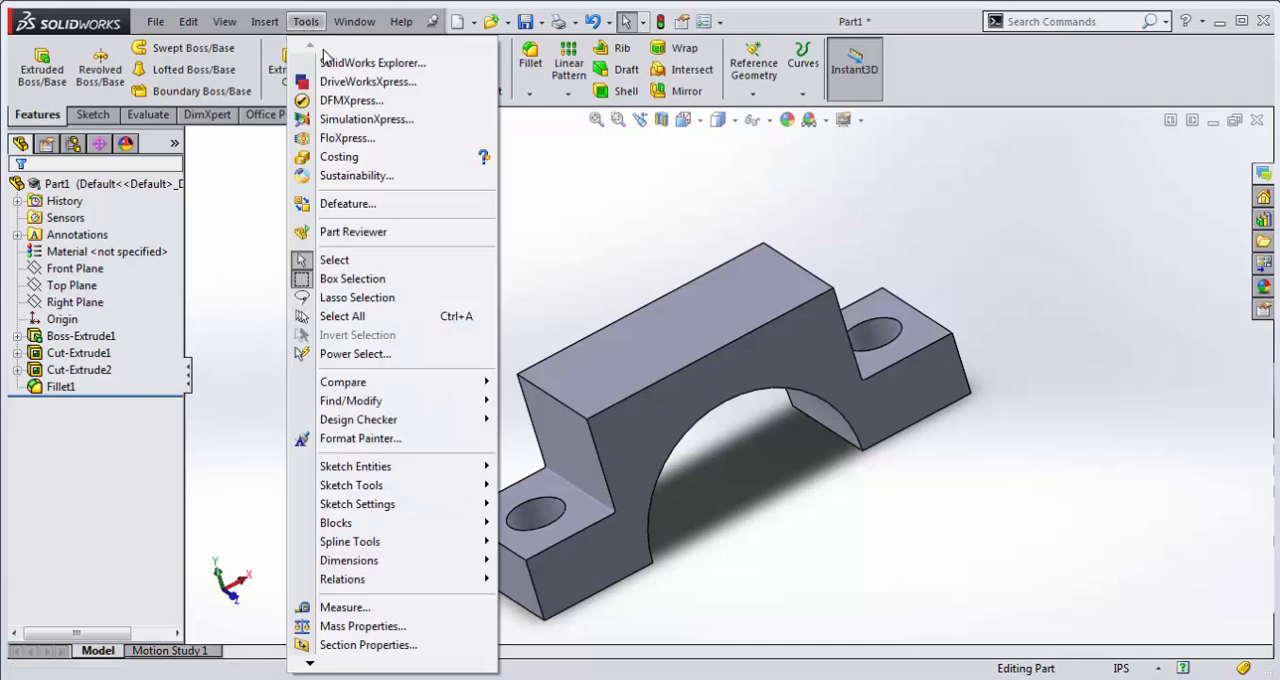
{"action": "left_click", "coordinate": [348, 121]}
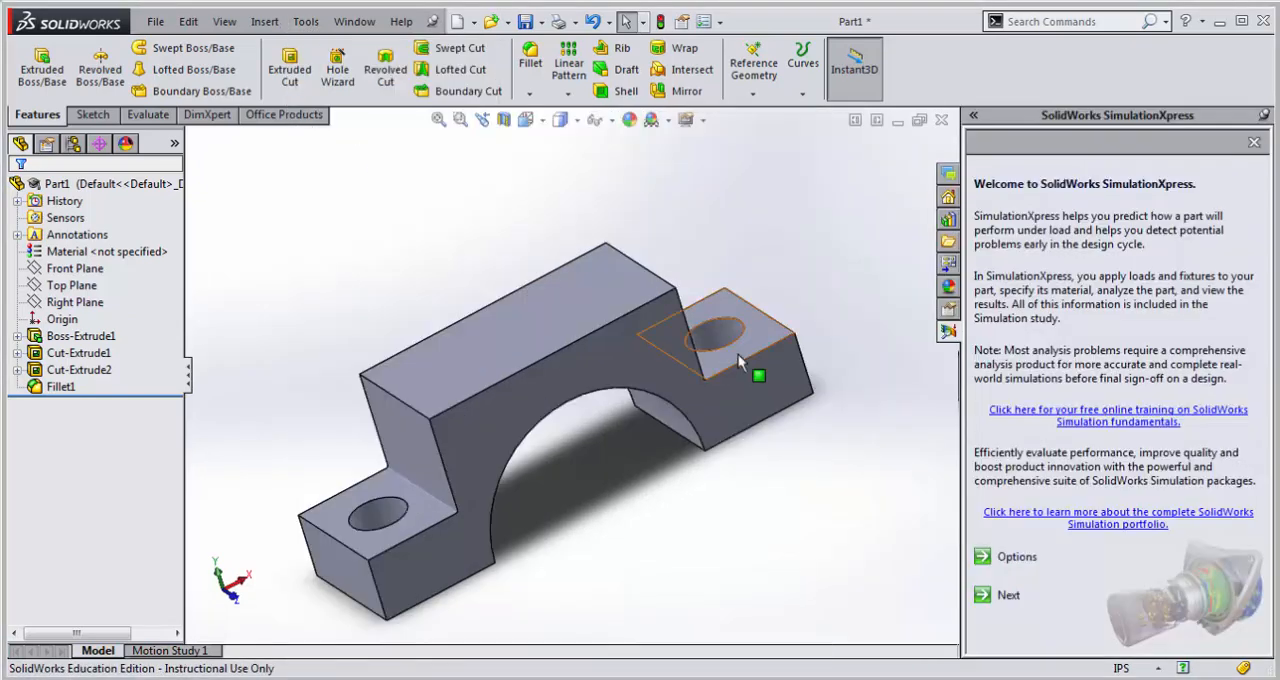
{"action": "left_click", "coordinate": [1016, 558]}
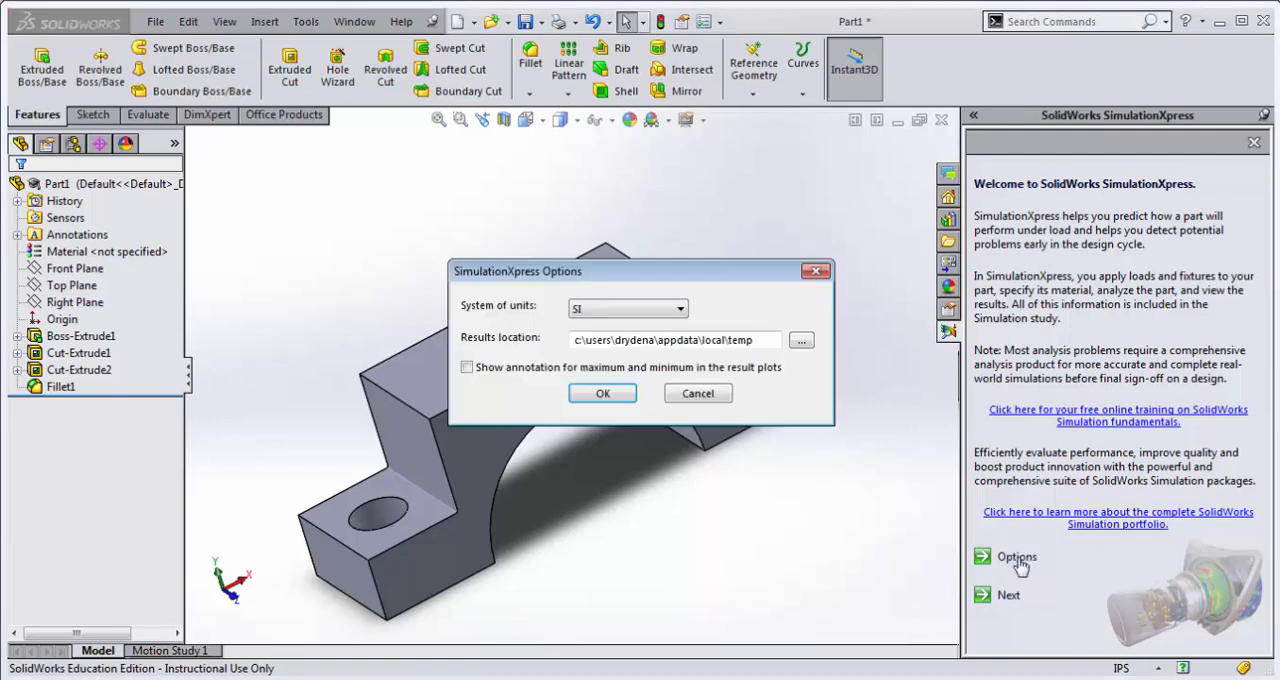
{"action": "left_click", "coordinate": [680, 312]}
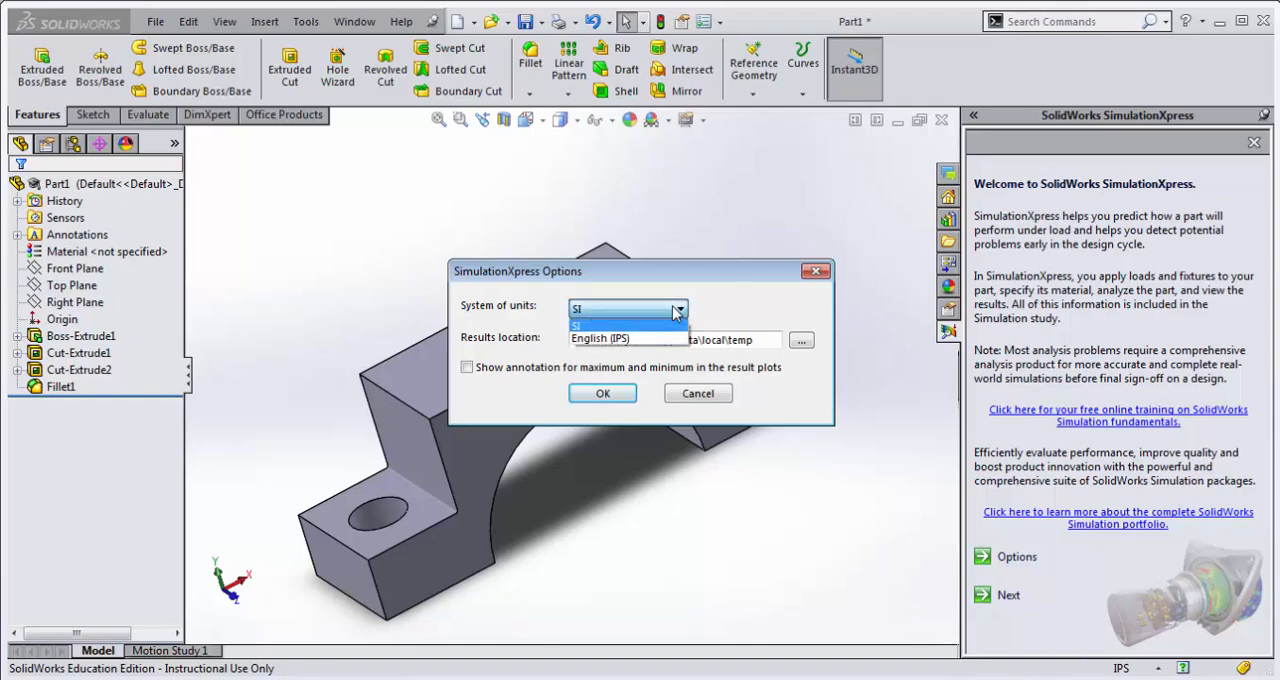
{"action": "left_click", "coordinate": [672, 339]}
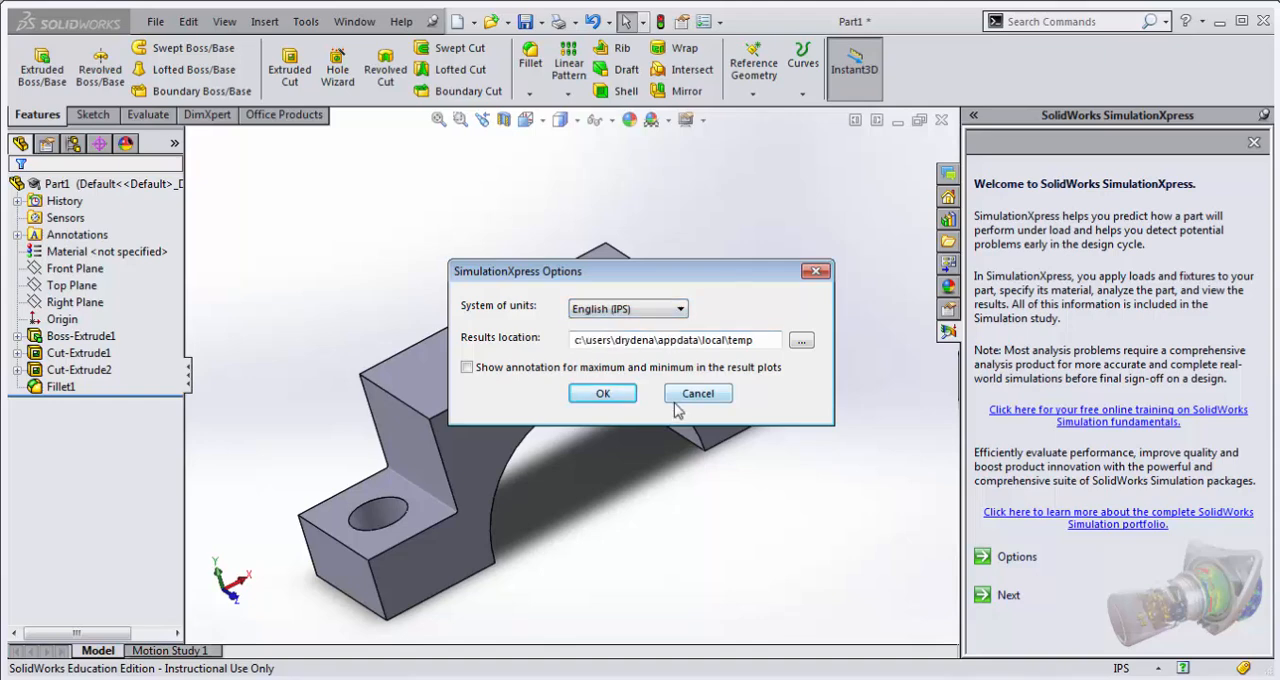
{"action": "left_click", "coordinate": [604, 395]}
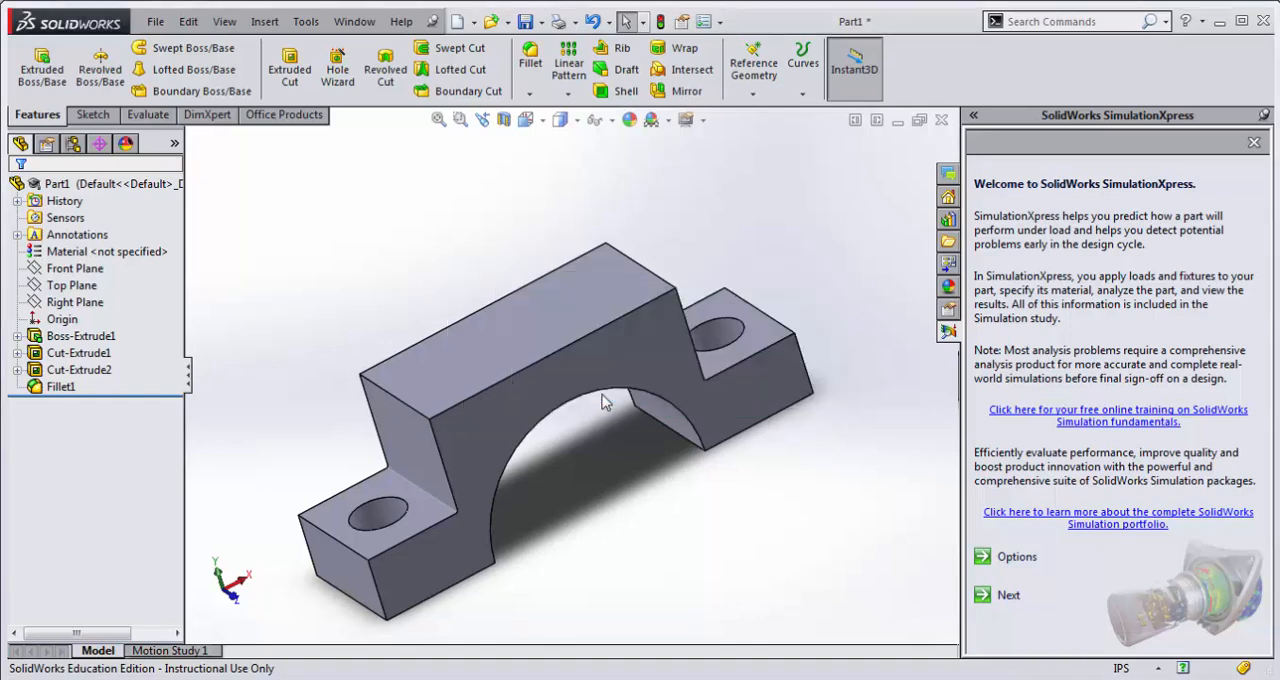
{"action": "left_click", "coordinate": [1008, 596]}
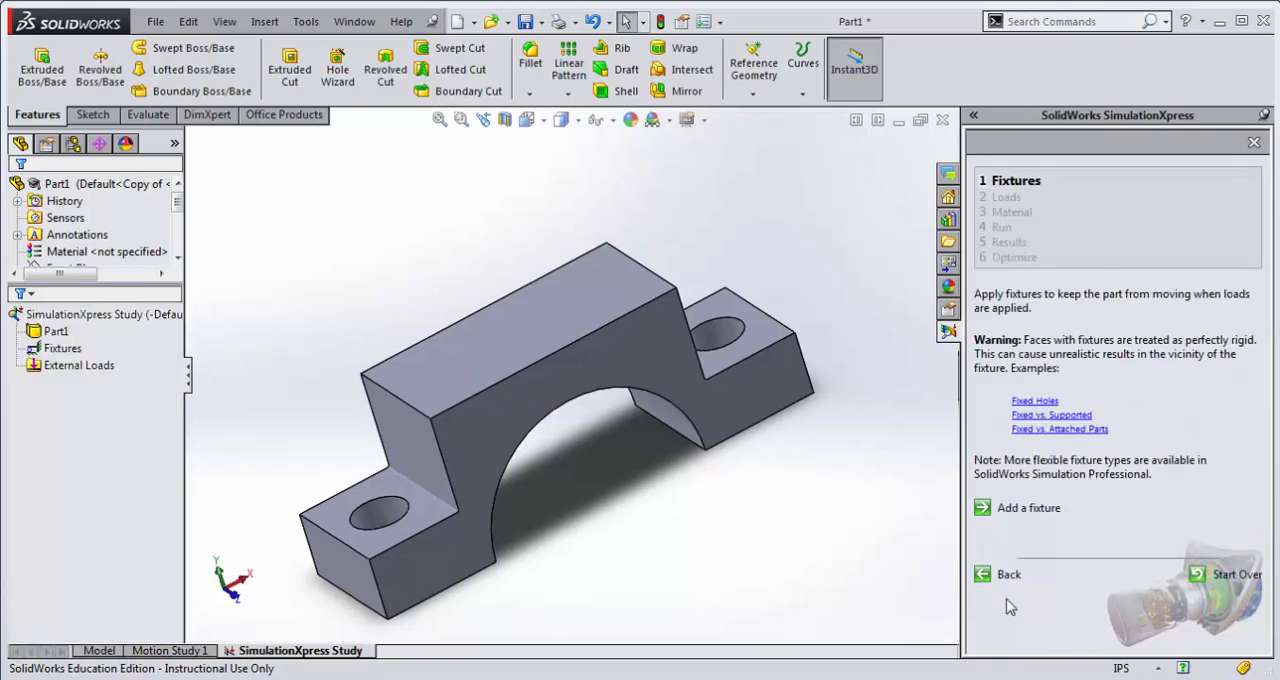
Step: Assign AISI 304 steel as the part's material
{"action": "left_click", "coordinate": [88, 252]}
{"action": "right_click", "coordinate": [88, 253]}
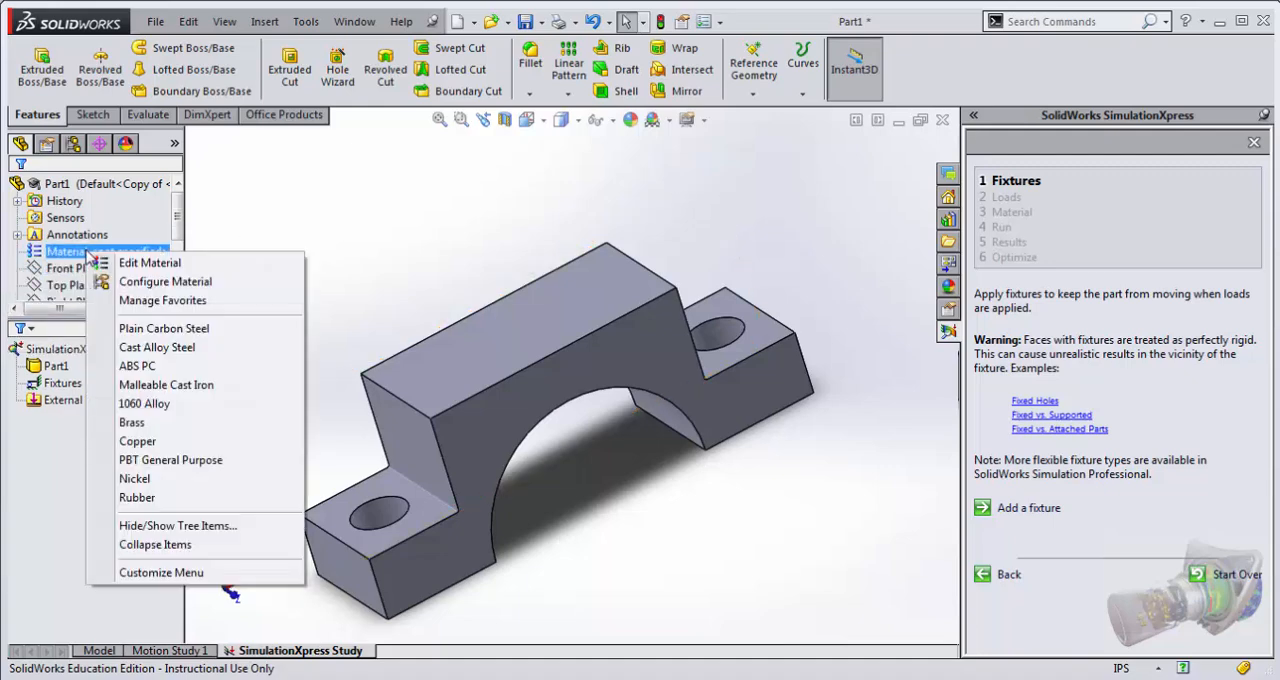
{"action": "left_click", "coordinate": [133, 263]}
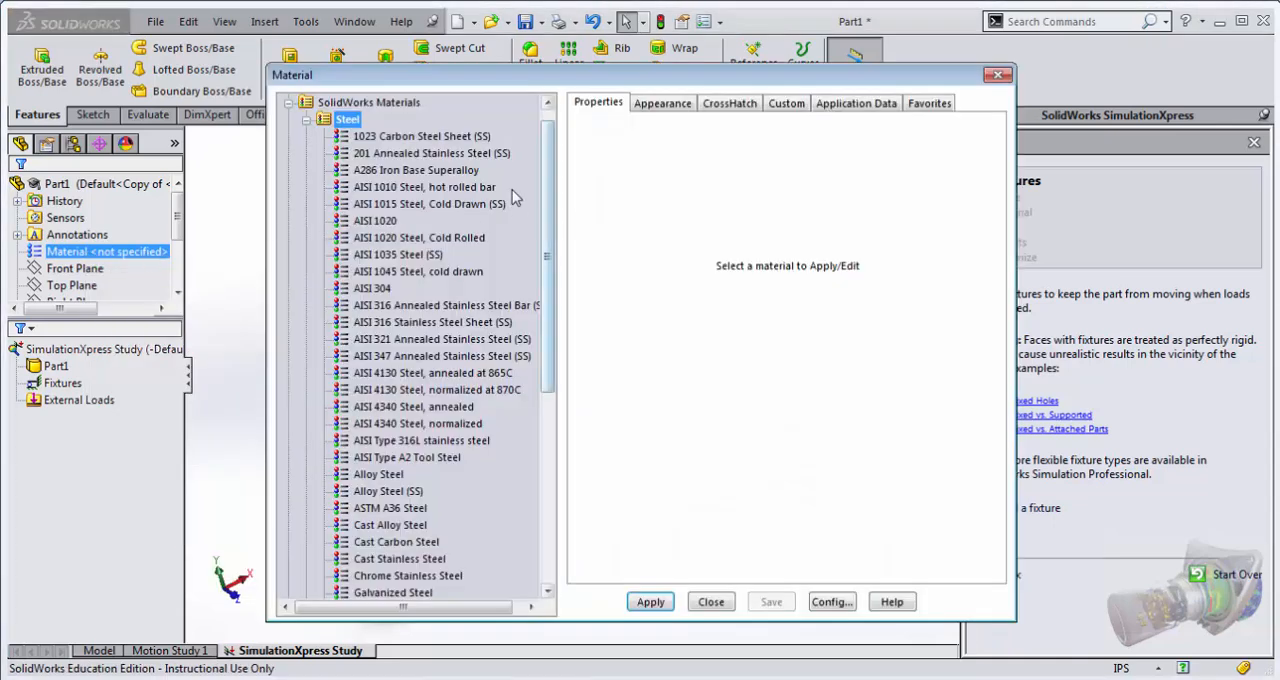
{"action": "left_click", "coordinate": [422, 290]}
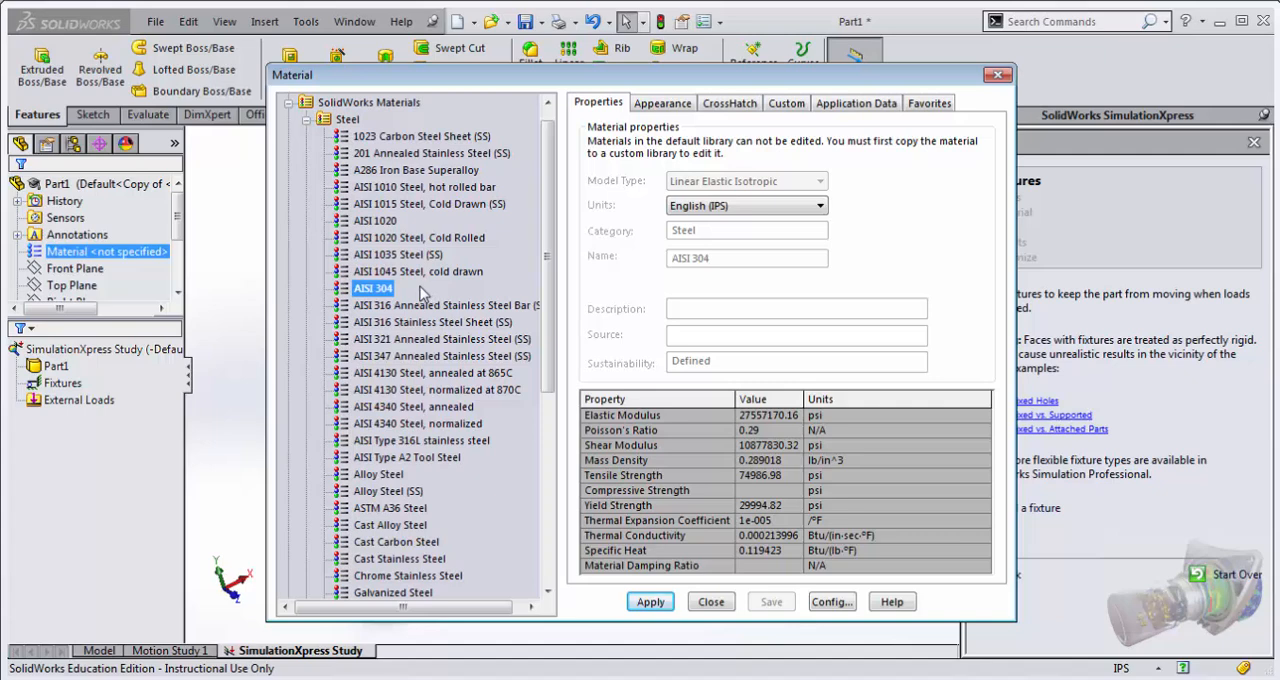
{"action": "left_click", "coordinate": [657, 604]}
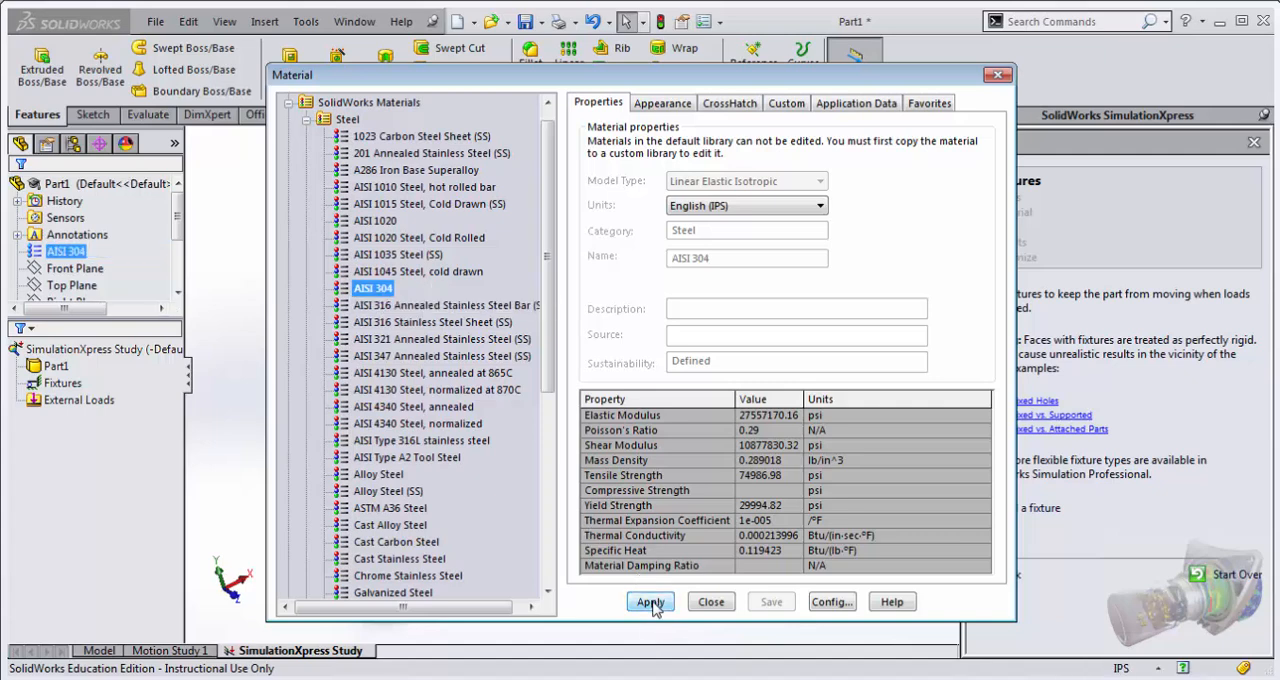
{"action": "left_click", "coordinate": [714, 602]}
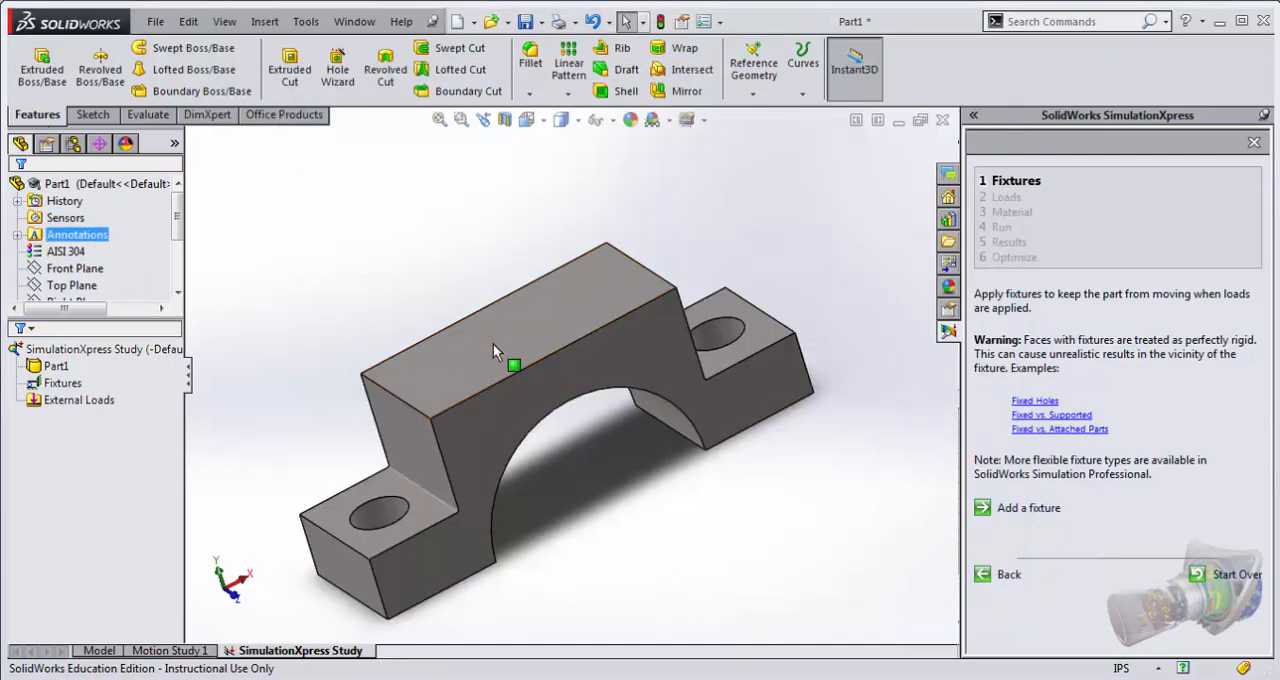
Step: Add a fixed-geometry fixture to the upper faces of both mounting ears around the bolt holes
{"action": "left_click", "coordinate": [1034, 512]}
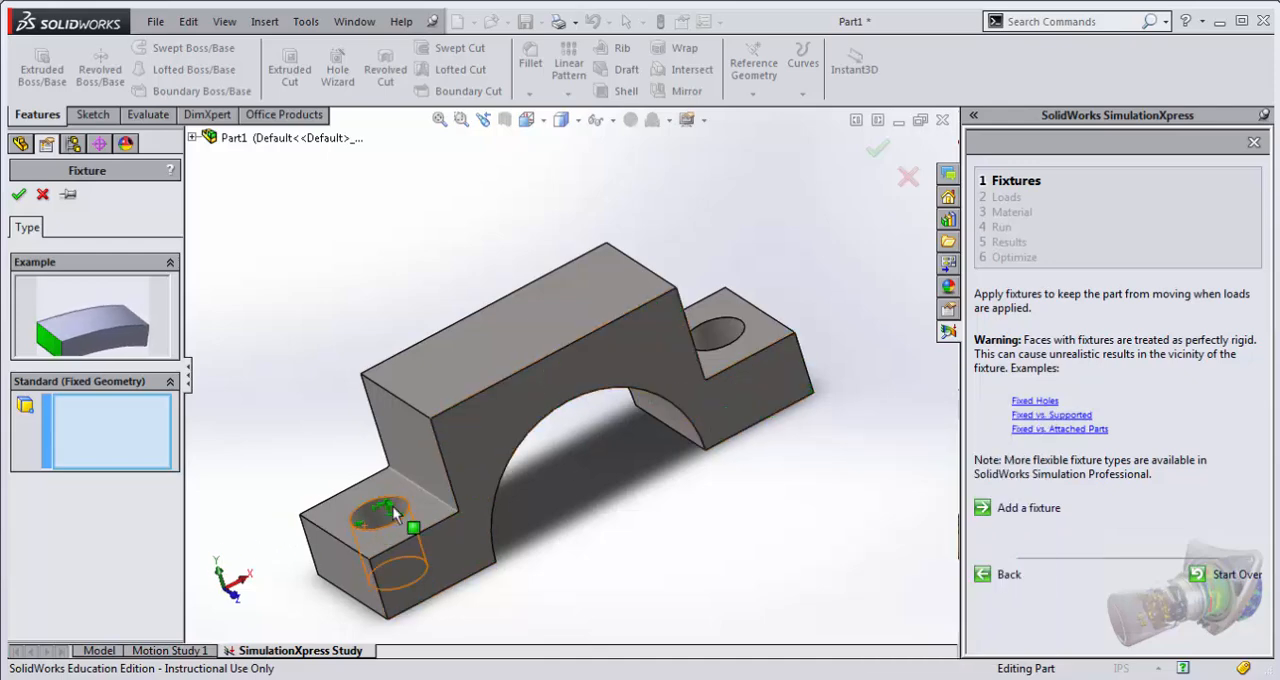
{"action": "left_click", "coordinate": [380, 538]}
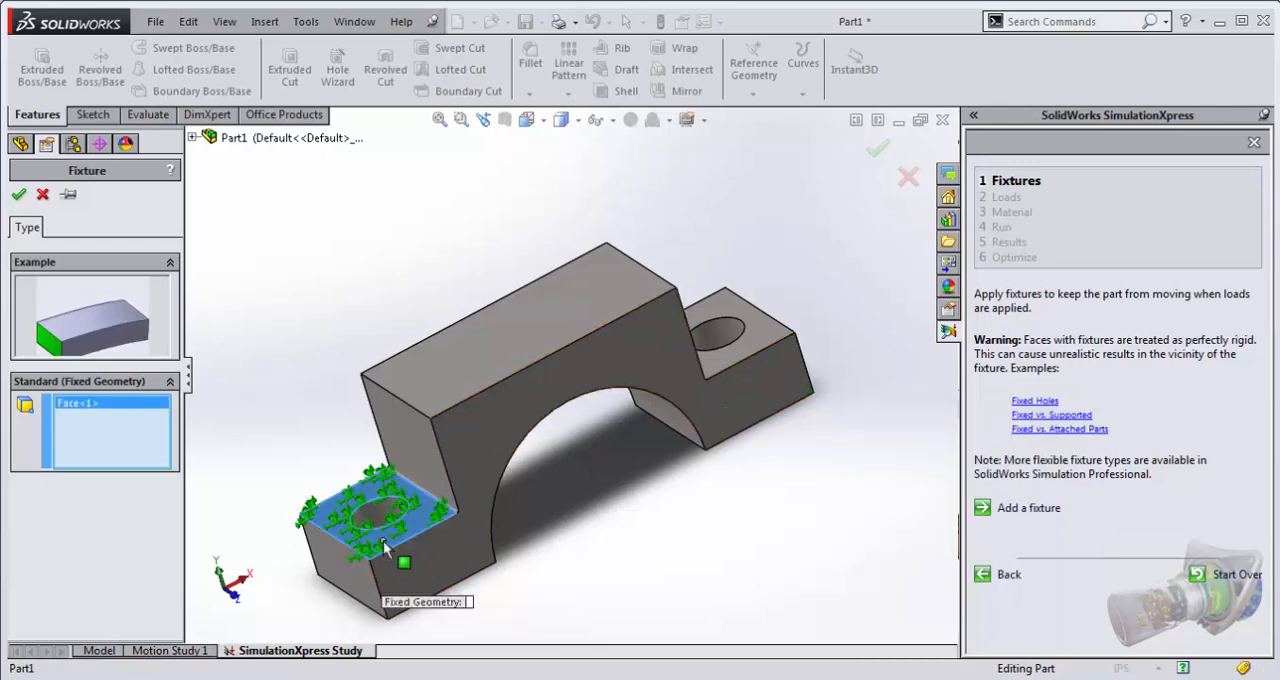
{"action": "left_click", "coordinate": [700, 376]}
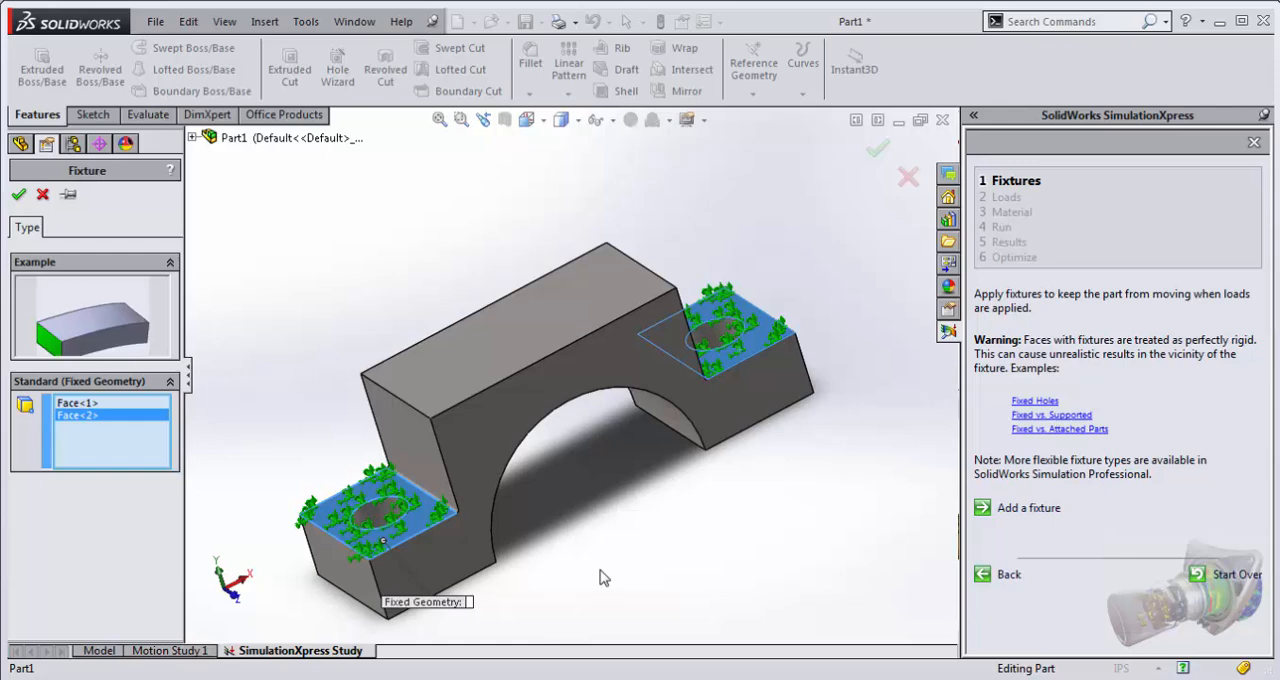
{"action": "left_click", "coordinate": [19, 196]}
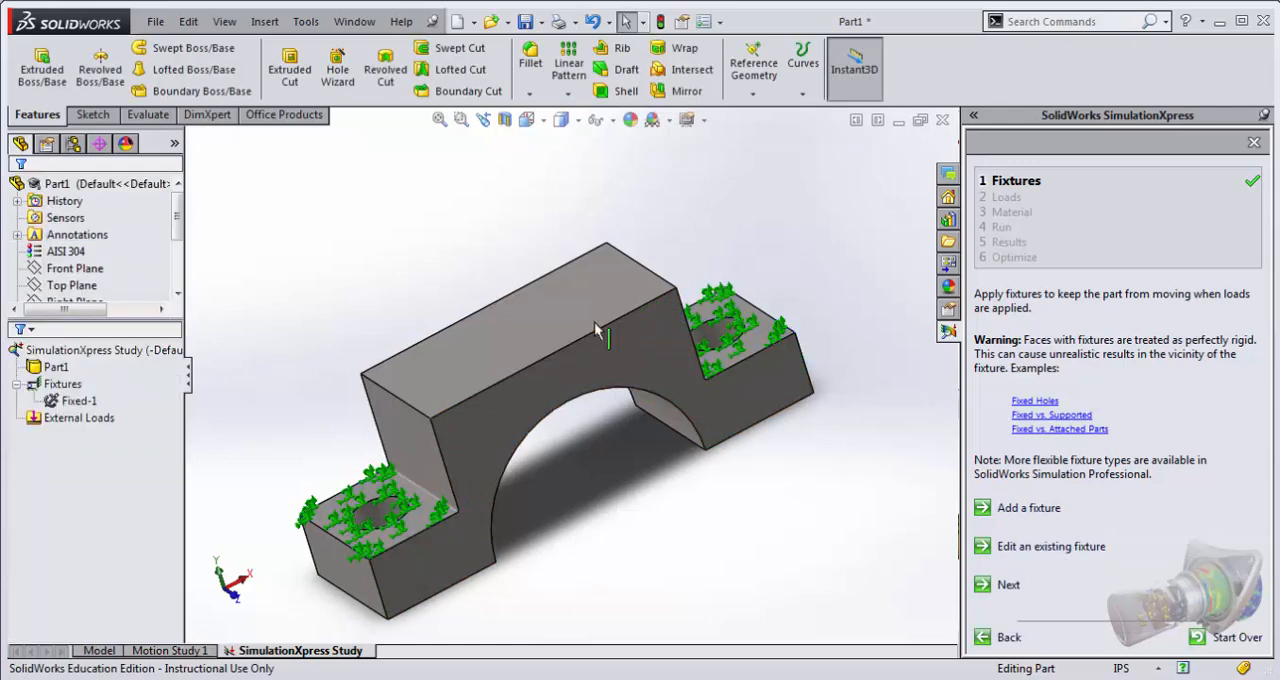
Step: Begin a force load and replace its preselected ear faces with the curved inner face of the arch
{"action": "left_click", "coordinate": [1006, 585]}
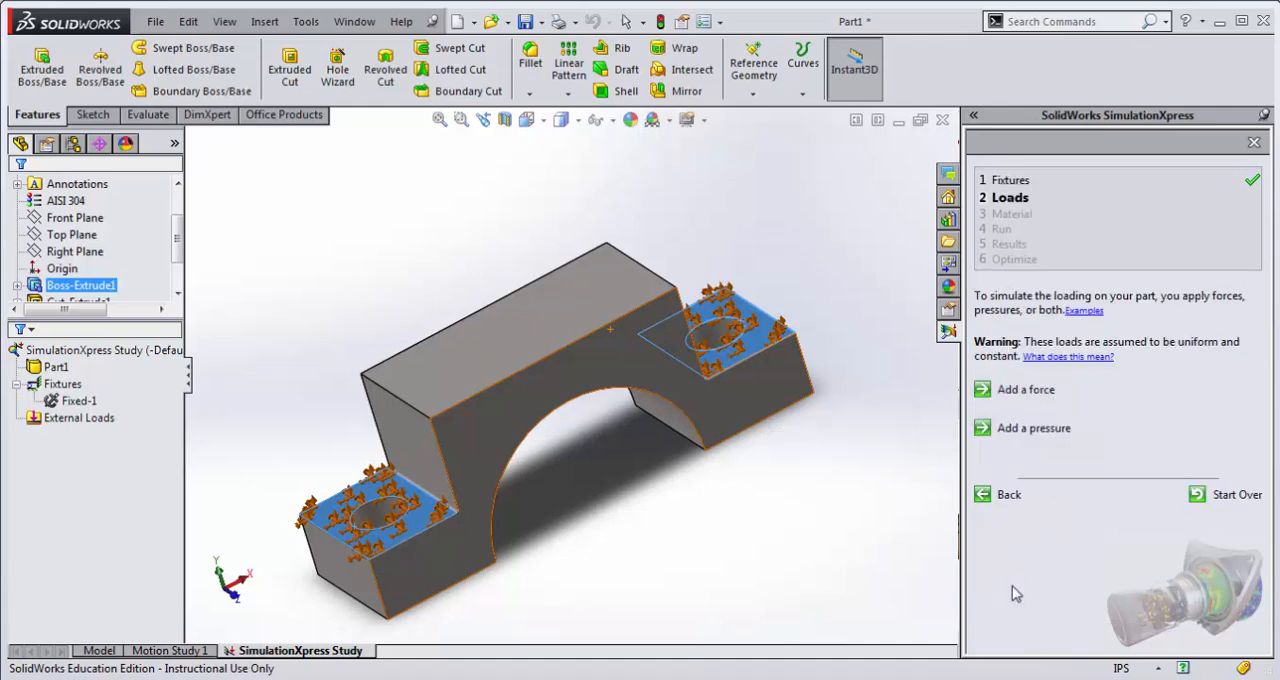
{"action": "left_click", "coordinate": [1027, 391]}
{"action": "middle_click_drag", "start_coordinate": [680, 529], "coordinate": [530, 340]}
{"action": "left_click", "coordinate": [102, 286]}
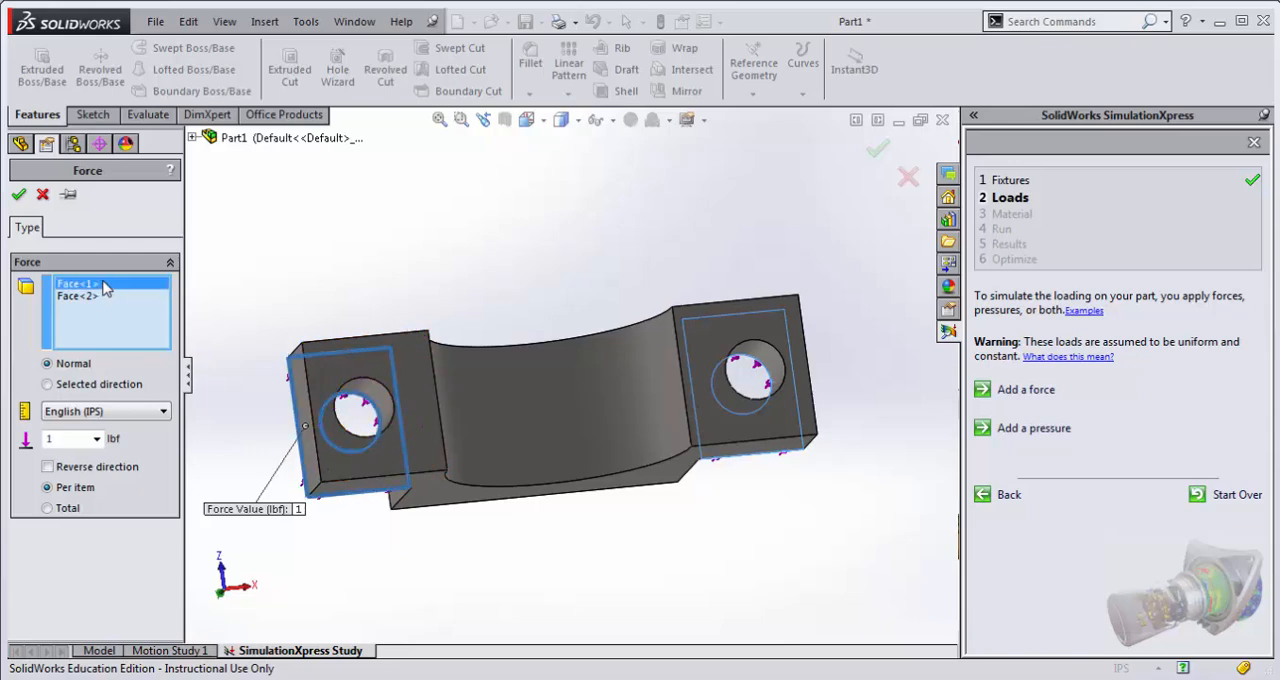
{"action": "key", "text": "Delete"}
{"action": "key", "text": "Delete"}
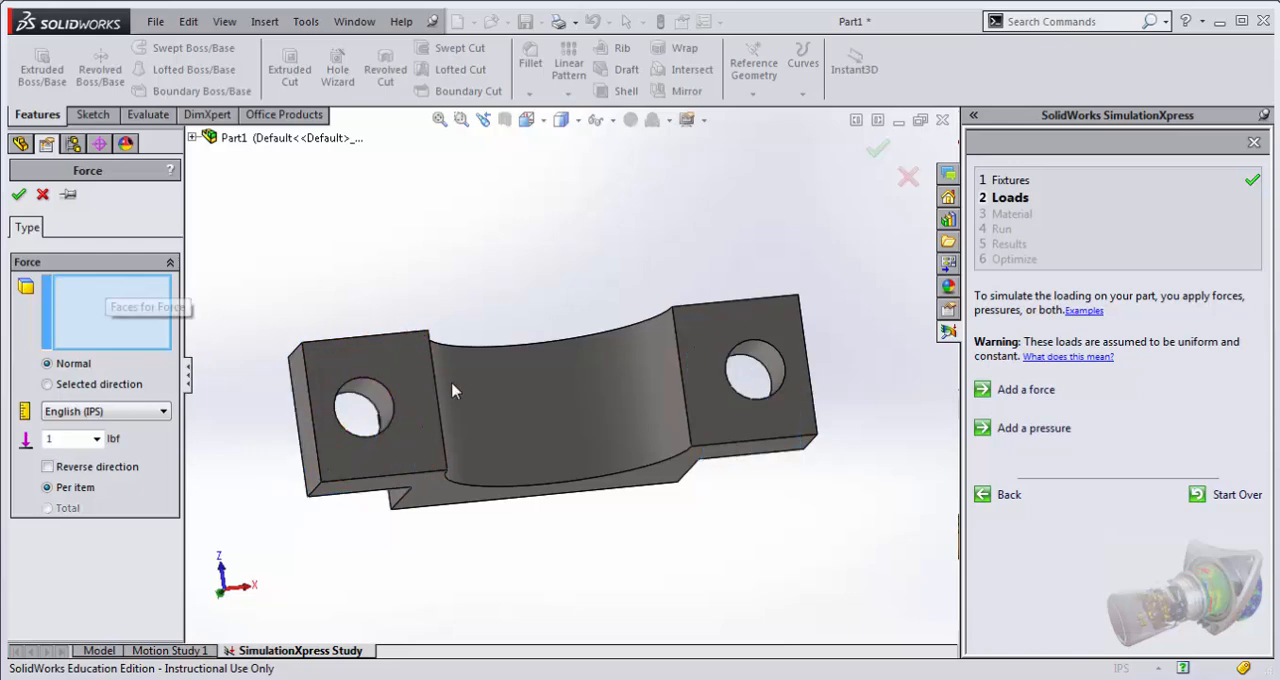
{"action": "left_click", "coordinate": [568, 420]}
{"action": "middle_click_drag", "start_coordinate": [568, 420], "coordinate": [528, 329]}
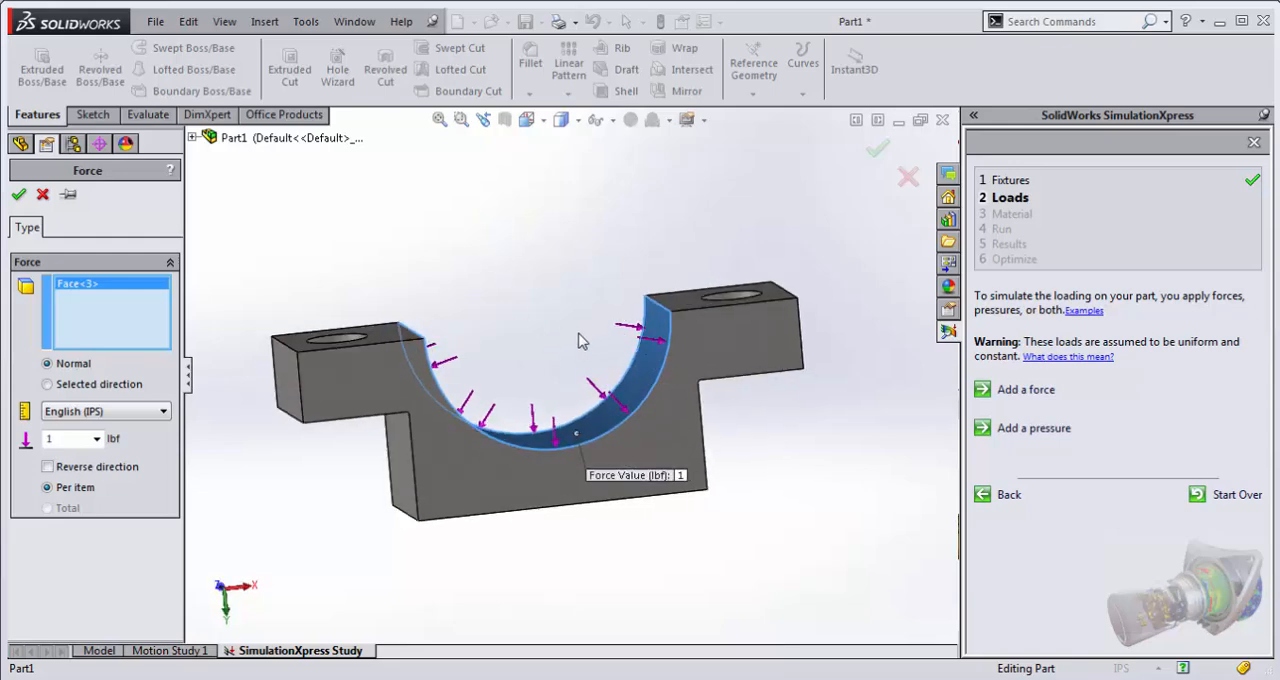
Step: Set the force to act in a selected direction, using the Top Plane as the direction reference
{"action": "left_click", "coordinate": [288, 378]}
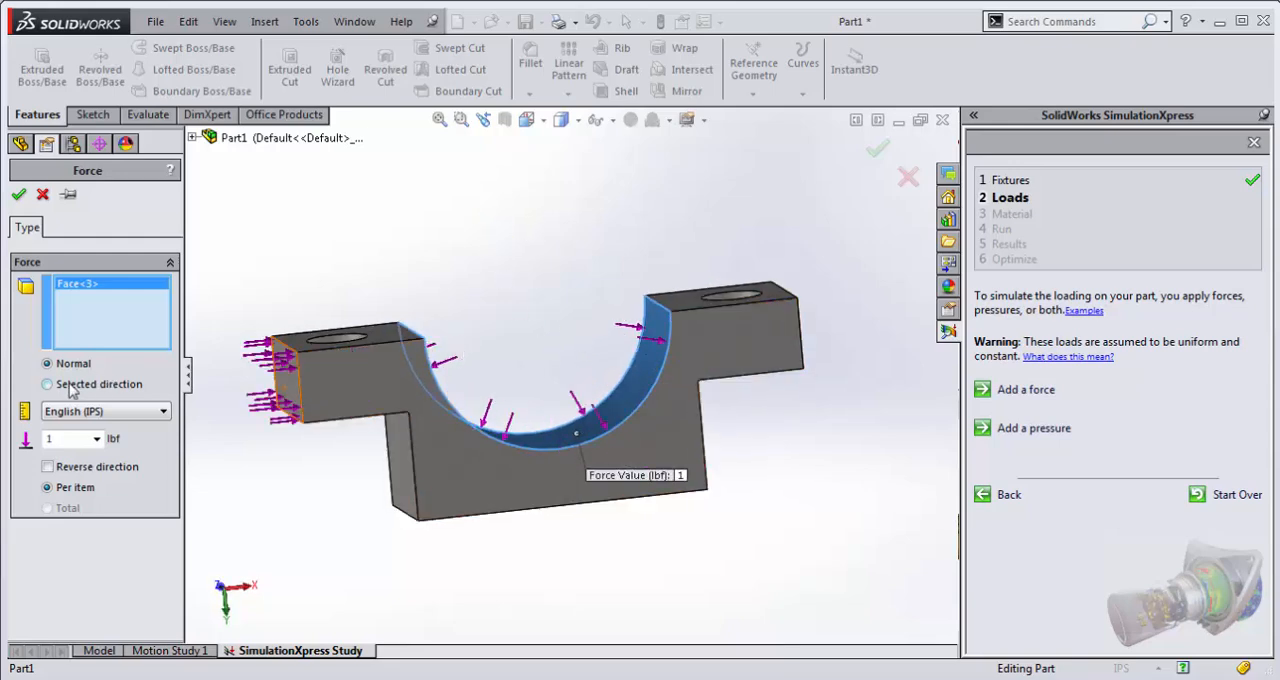
{"action": "left_click", "coordinate": [71, 387]}
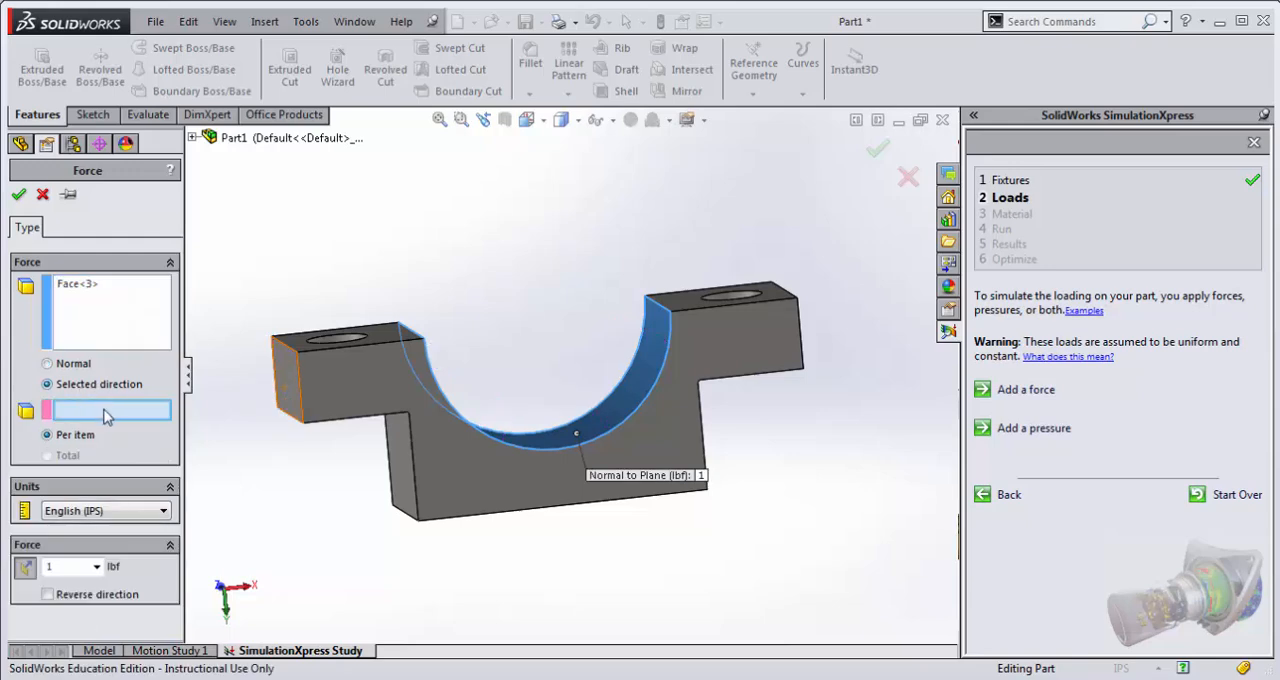
{"action": "middle_click_drag", "start_coordinate": [525, 550], "coordinate": [480, 200]}
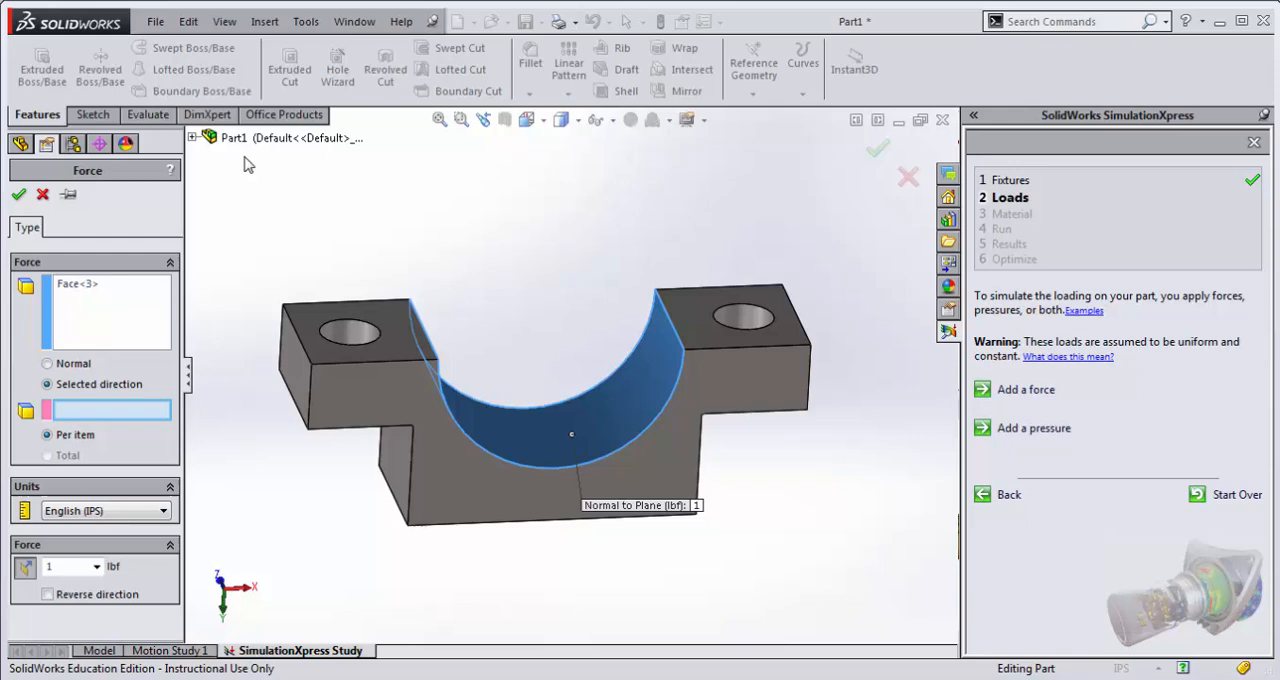
{"action": "left_click", "coordinate": [193, 138]}
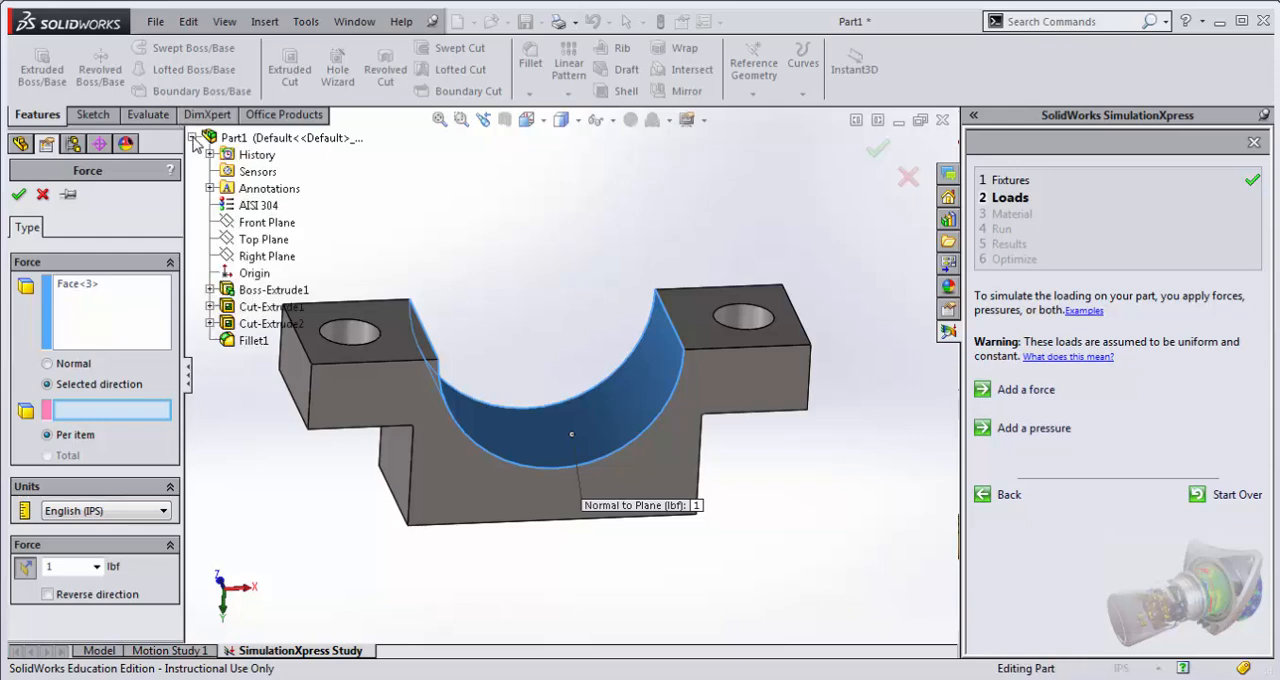
{"action": "left_click", "coordinate": [270, 243]}
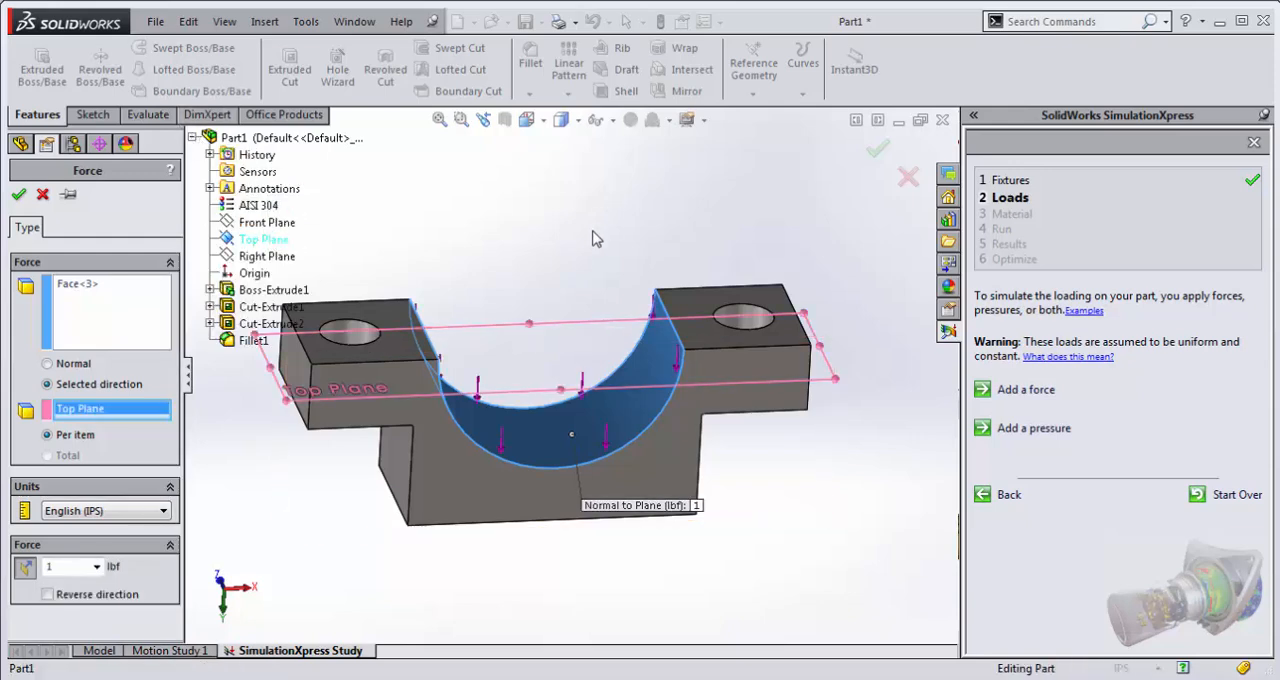
{"action": "middle_click_drag", "start_coordinate": [570, 234], "coordinate": [523, 203]}
{"action": "scroll", "coordinate": [408, 374], "scroll_direction": "down", "scroll_amount": 1}
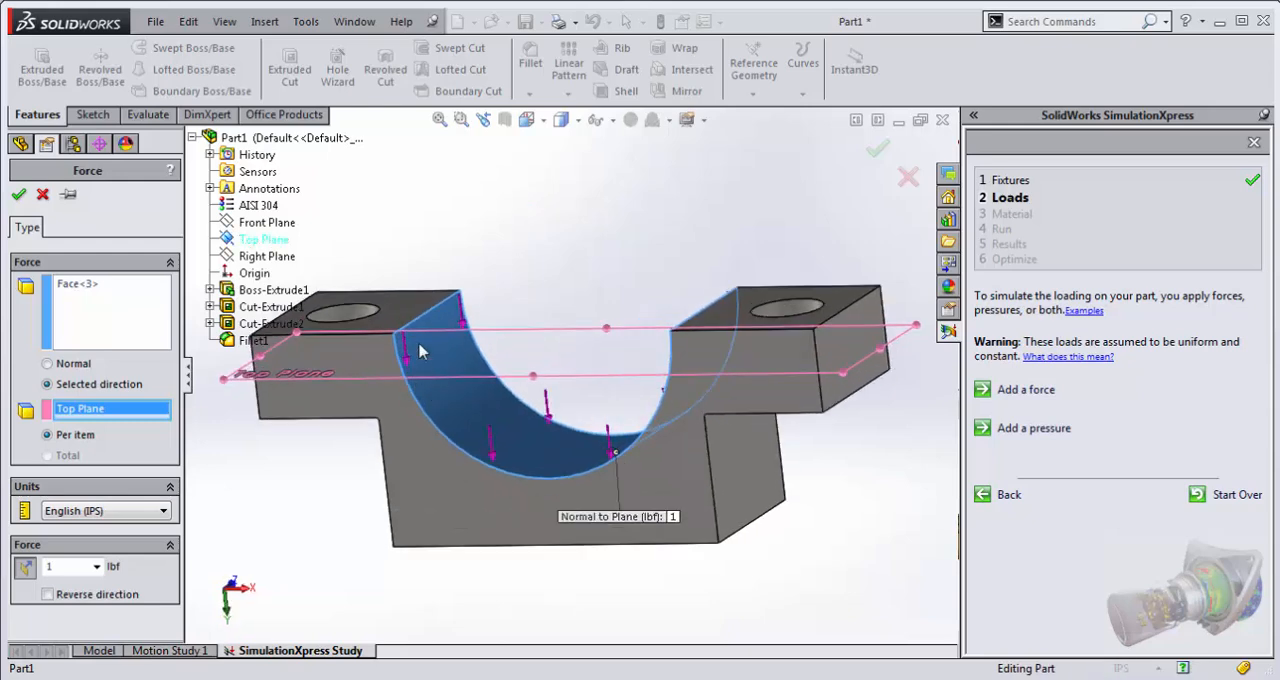
{"action": "middle_click_drag", "start_coordinate": [496, 298], "coordinate": [517, 321]}
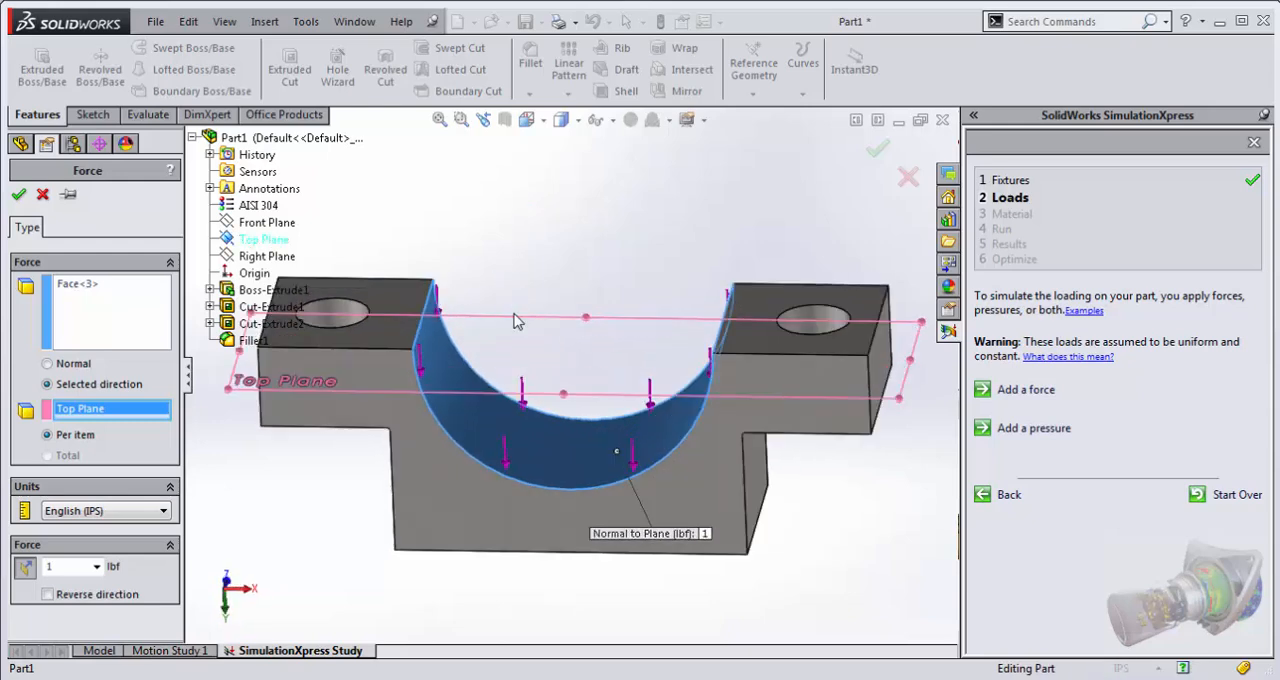
Step: Apply the force on the arch face at 50 lbf, and check the load and fixture symbols on the model
{"action": "left_click", "coordinate": [68, 567]}
{"action": "type", "text": "50"}
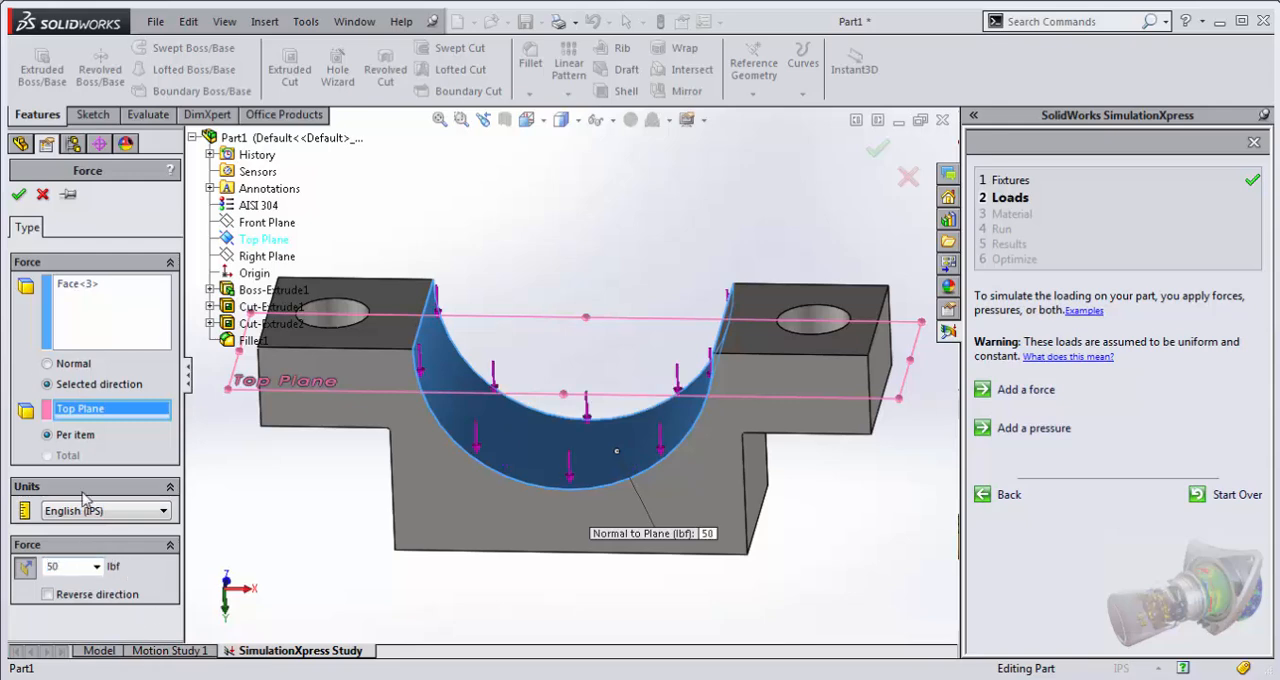
{"action": "left_click", "coordinate": [18, 194]}
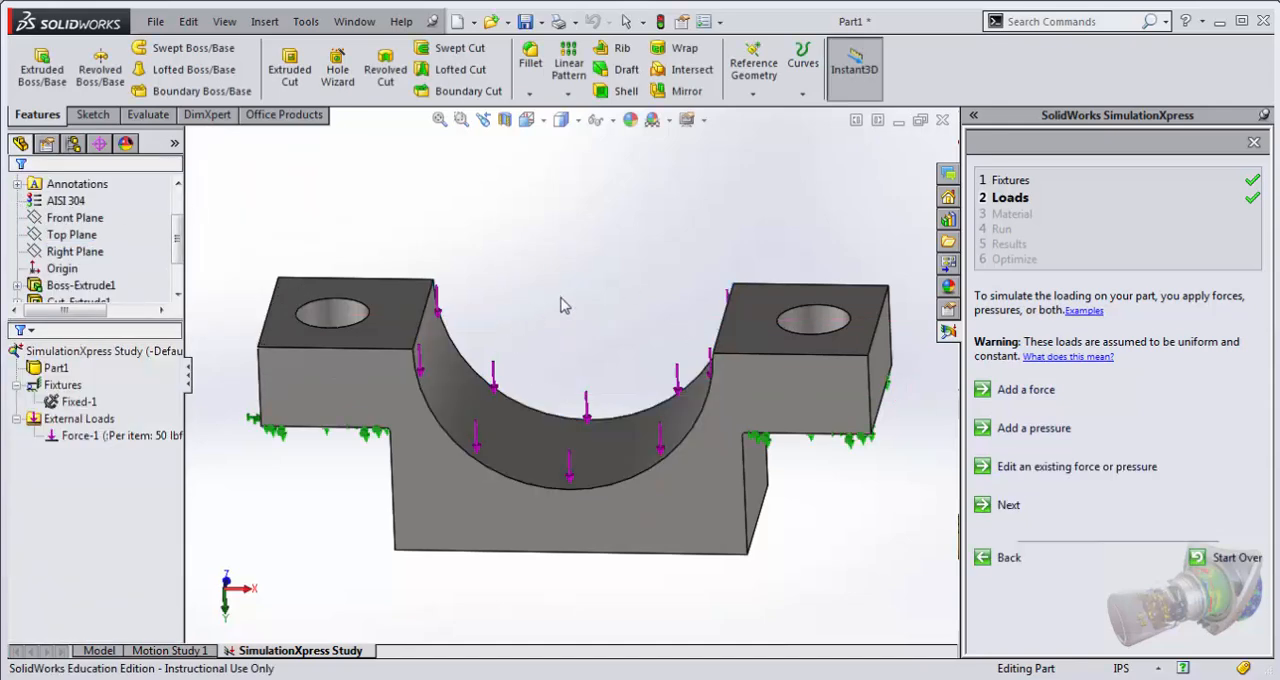
{"action": "mouse_move", "coordinate": [495, 378]}
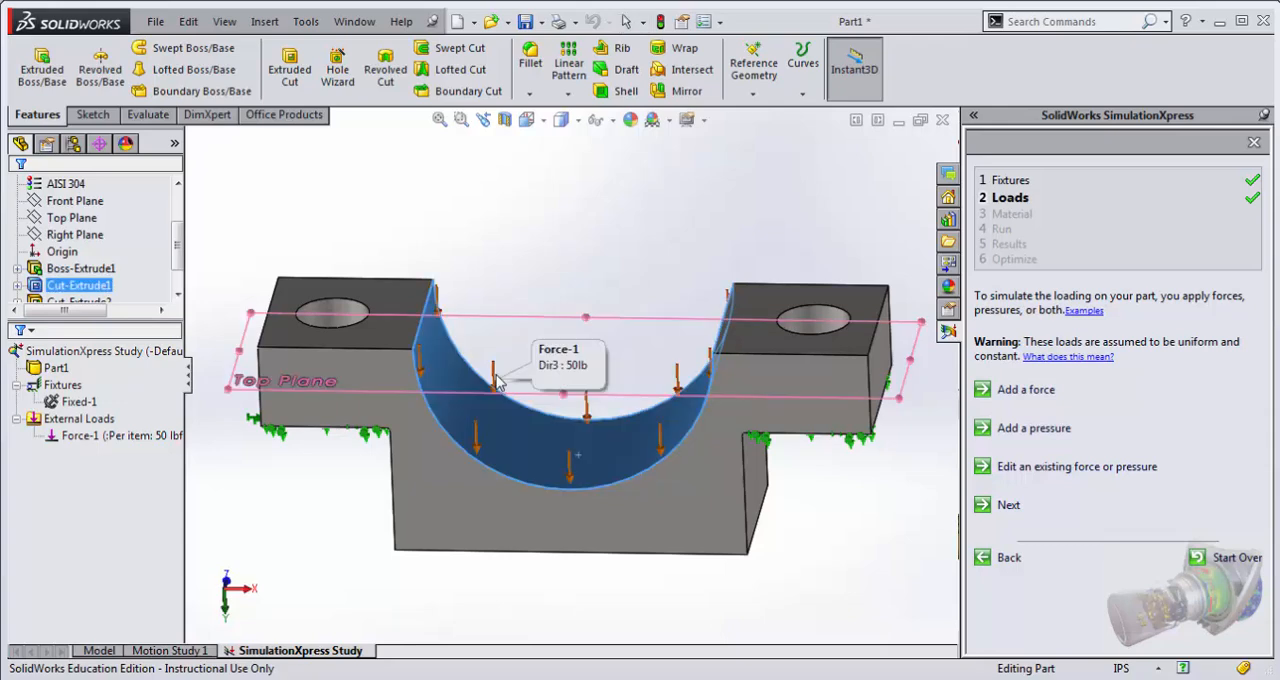
{"action": "middle_click_drag", "start_coordinate": [323, 480], "coordinate": [349, 337]}
{"action": "mouse_move", "coordinate": [345, 366]}
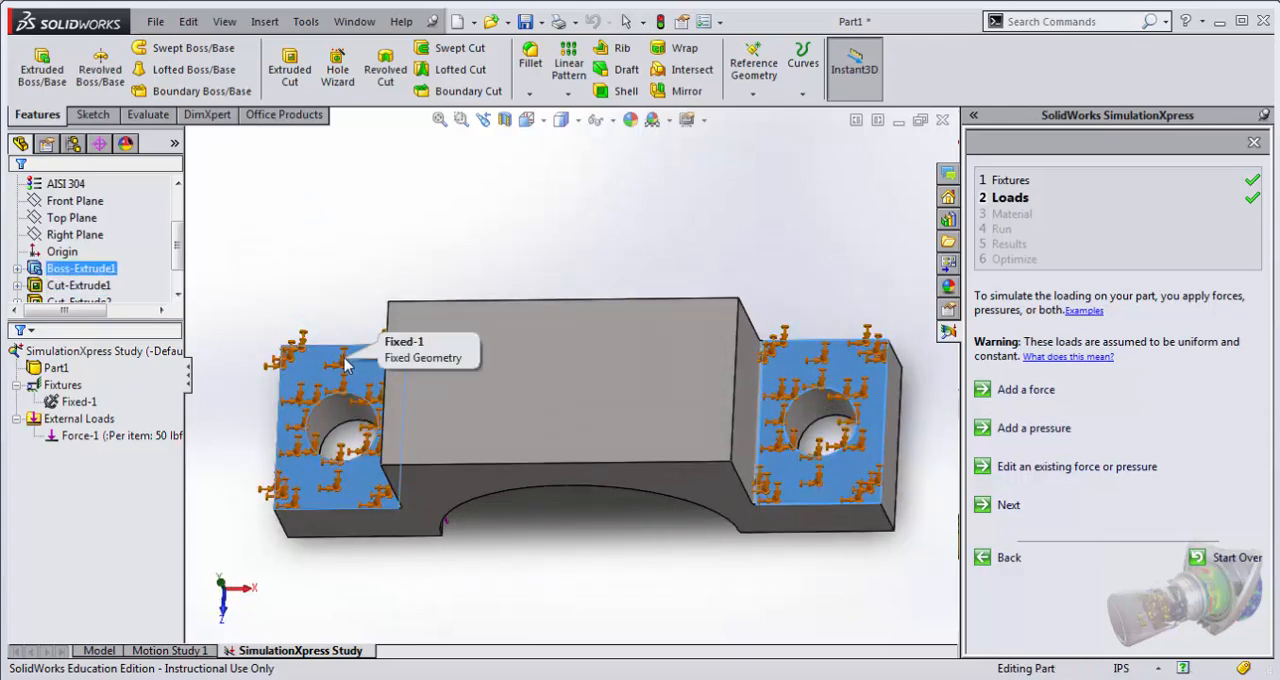
{"action": "middle_click_drag", "start_coordinate": [780, 198], "coordinate": [735, 156]}
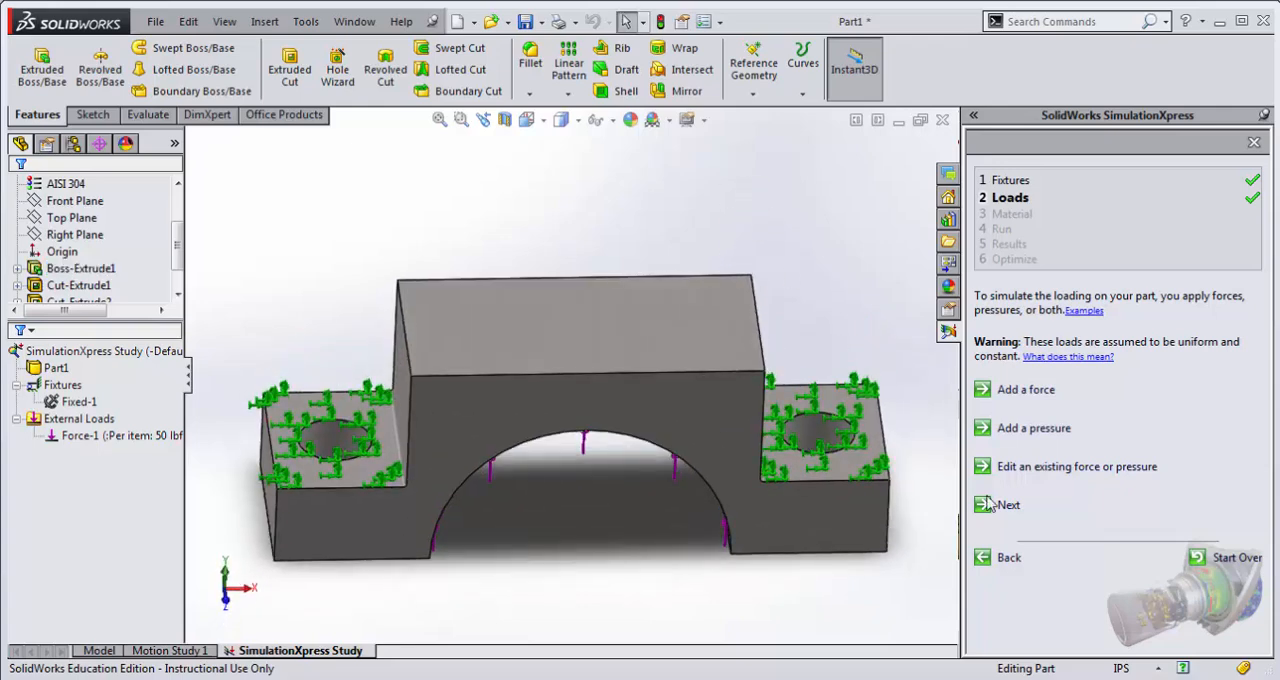
Step: Proceed to the study's material stage and apply AISI 304 steel to the part
{"action": "left_click", "coordinate": [1007, 505]}
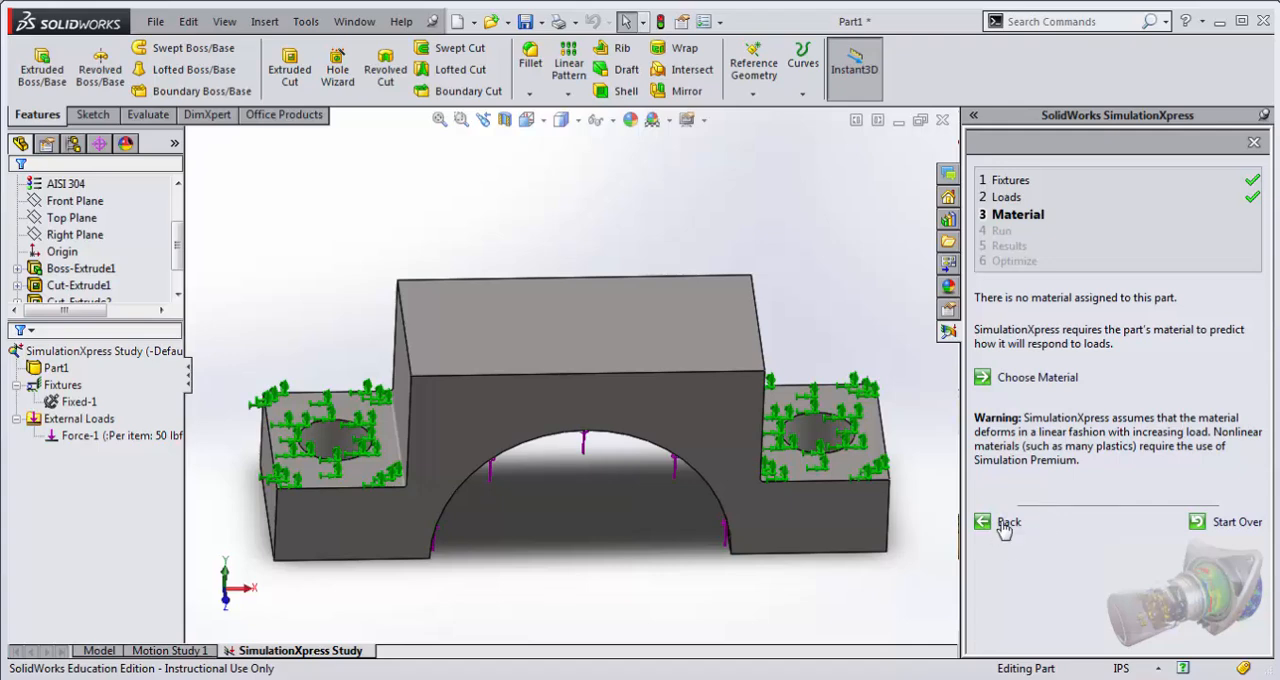
{"action": "left_click", "coordinate": [1057, 383]}
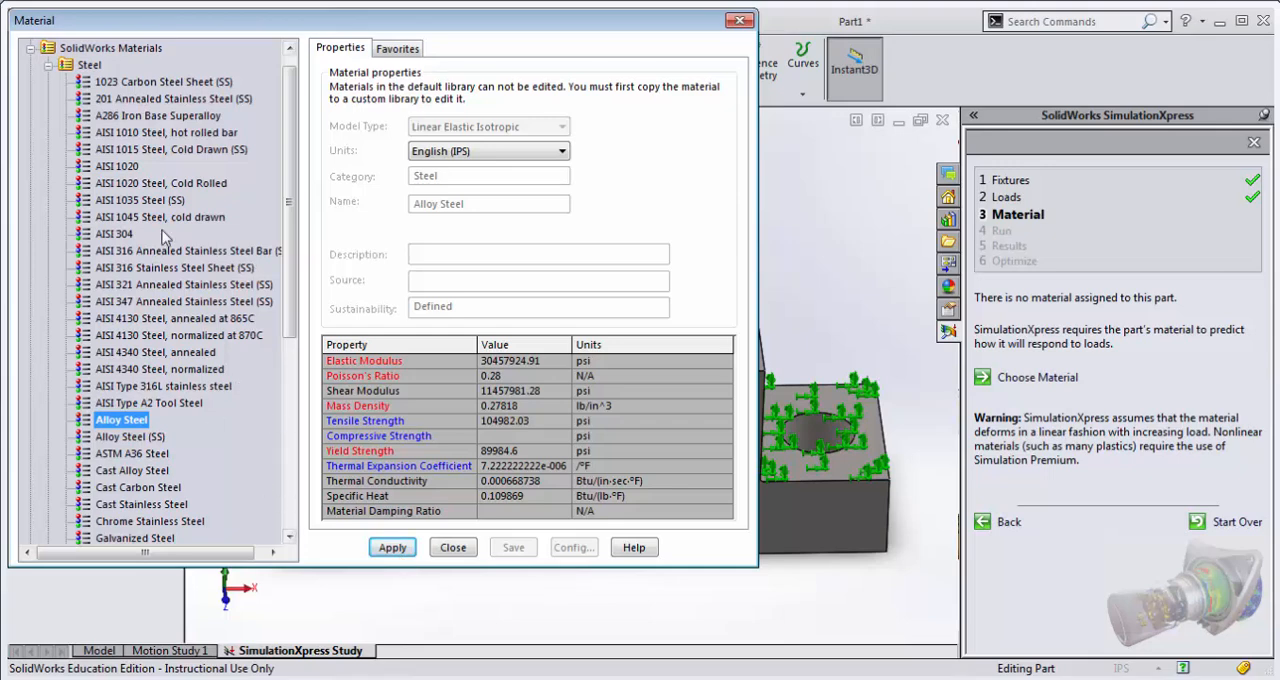
{"action": "left_click", "coordinate": [125, 234]}
{"action": "left_click", "coordinate": [393, 549]}
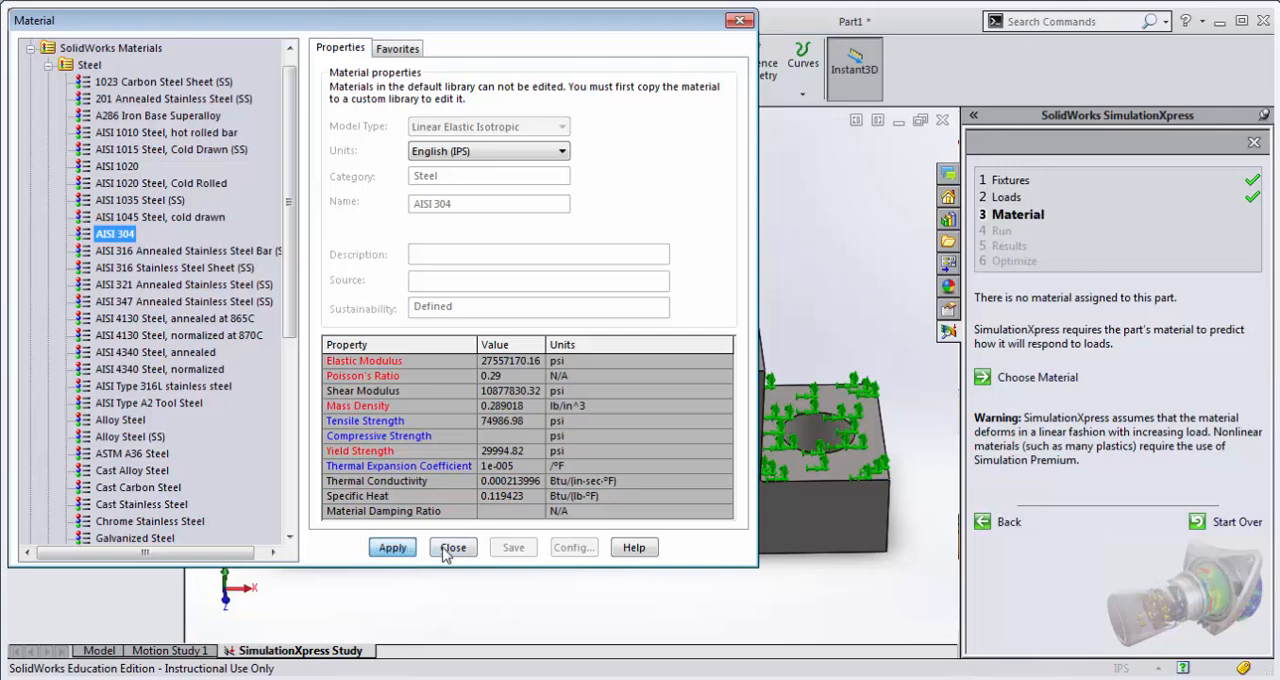
Step: Close the material library, proceed to the run stage and run the simulation with the default settings
{"action": "left_click", "coordinate": [453, 549]}
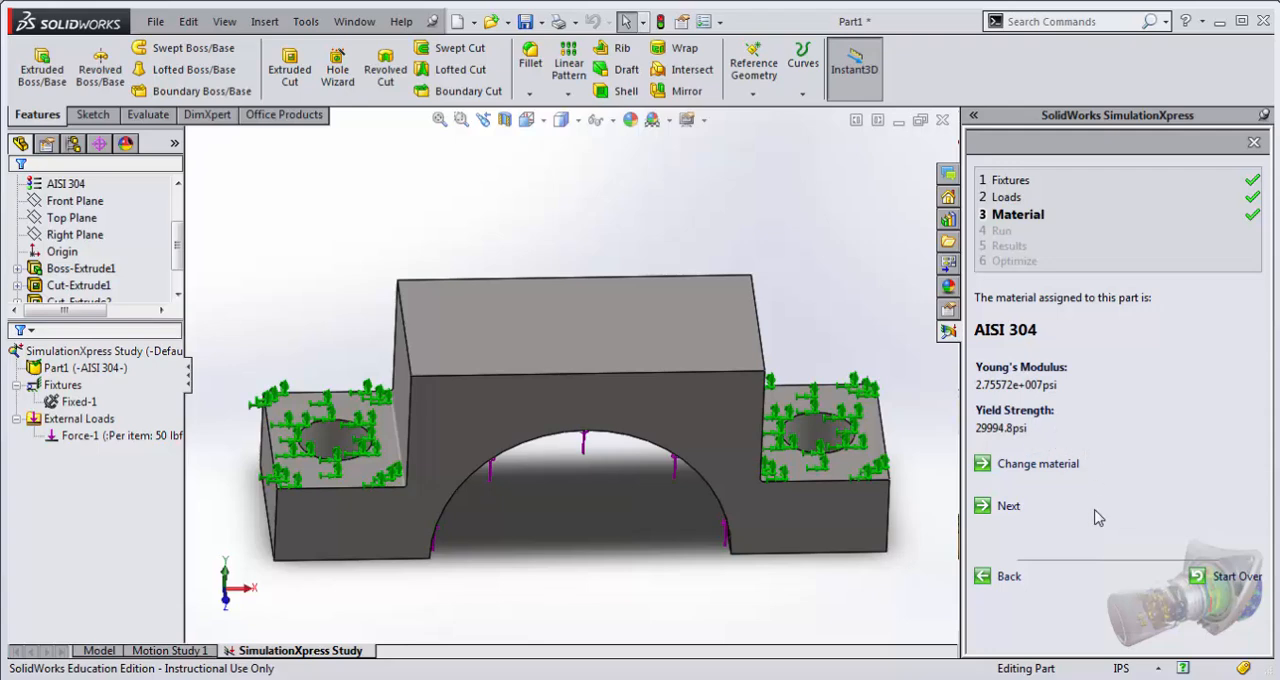
{"action": "left_click", "coordinate": [1004, 507]}
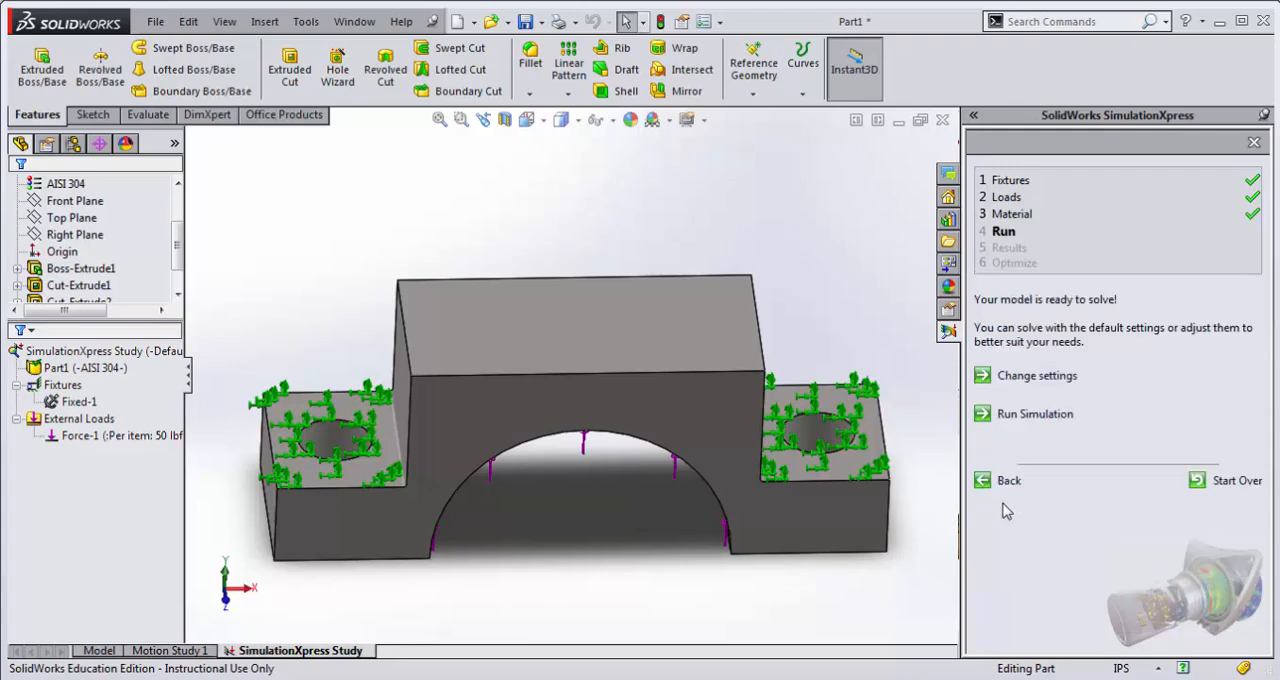
{"action": "left_click", "coordinate": [1045, 416]}
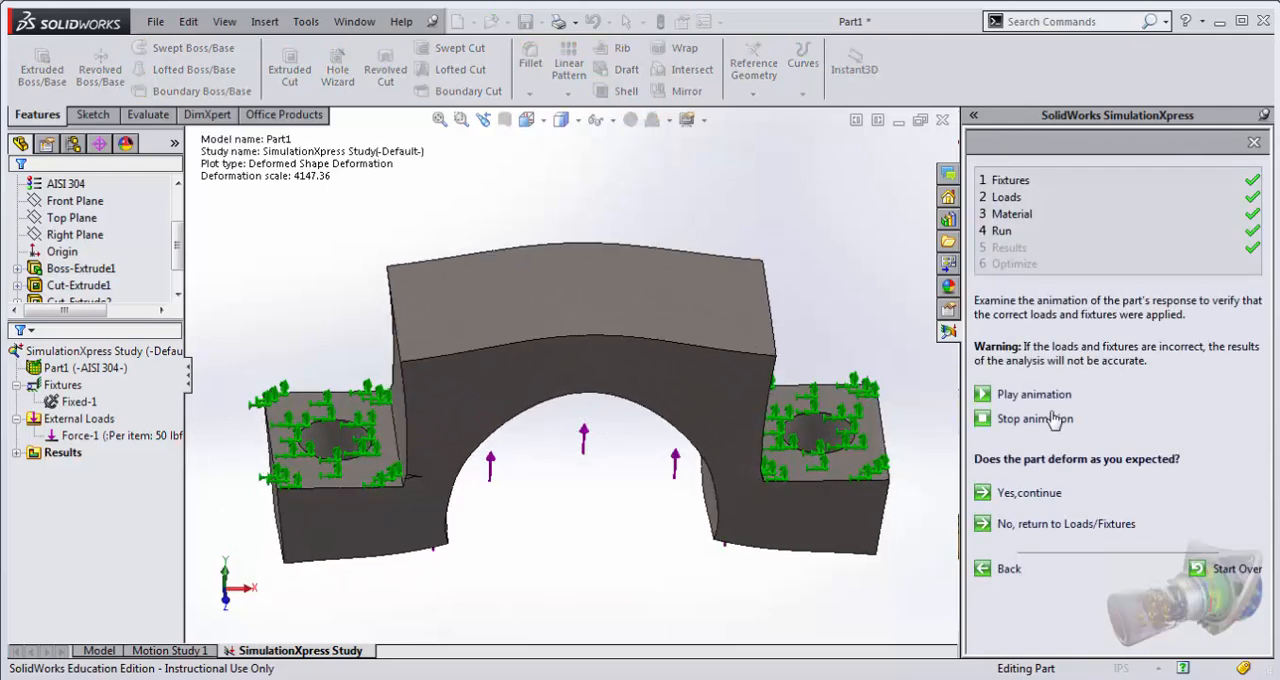
Step: Stop the deformation animation and accept the part's deformation as expected to continue to the factor of safety results
{"action": "left_click", "coordinate": [1030, 422]}
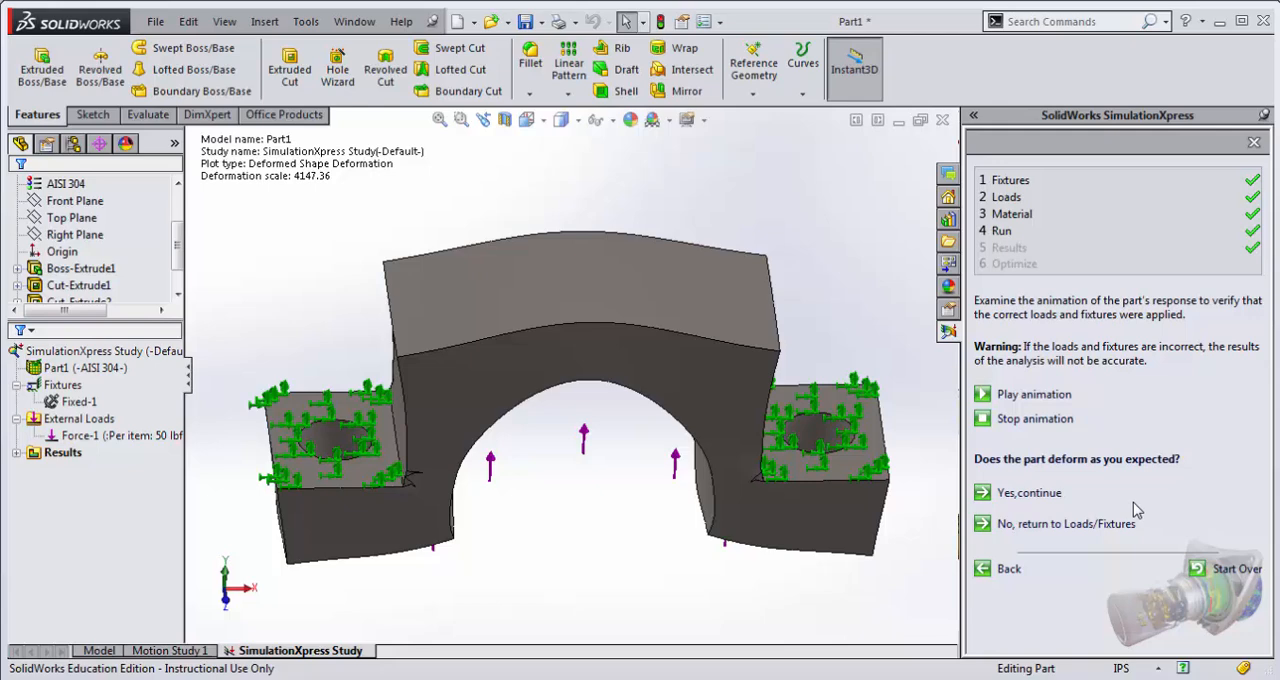
{"action": "left_click", "coordinate": [1030, 493]}
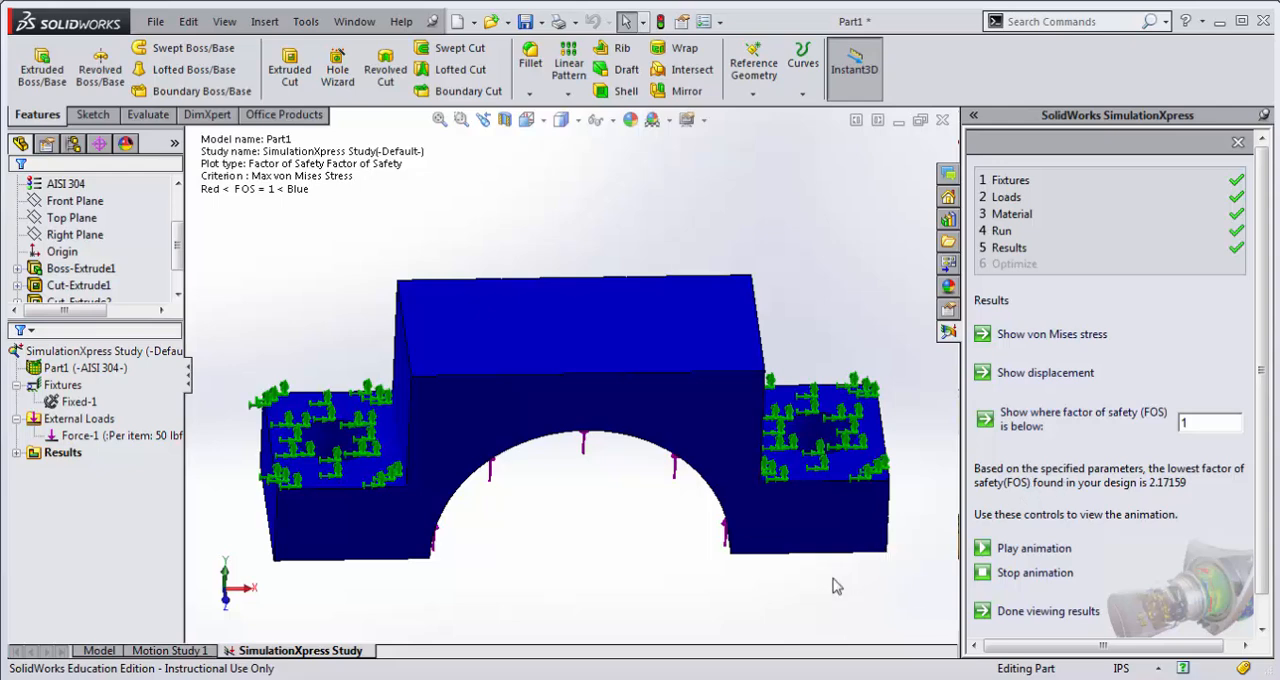
{"action": "middle_click_drag", "start_coordinate": [837, 586], "coordinate": [858, 545]}
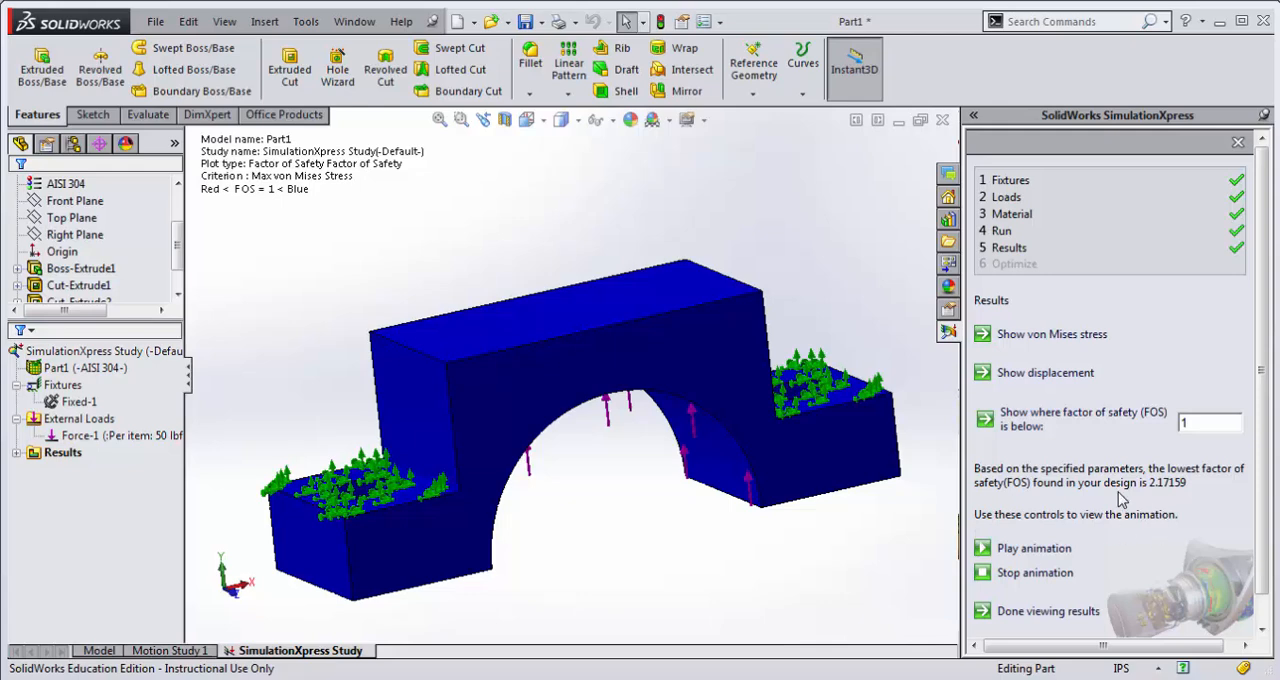
Step: Show the von Mises stress plot and examine the stress at the corners where the ears meet the arch body
{"action": "left_click", "coordinate": [1073, 338]}
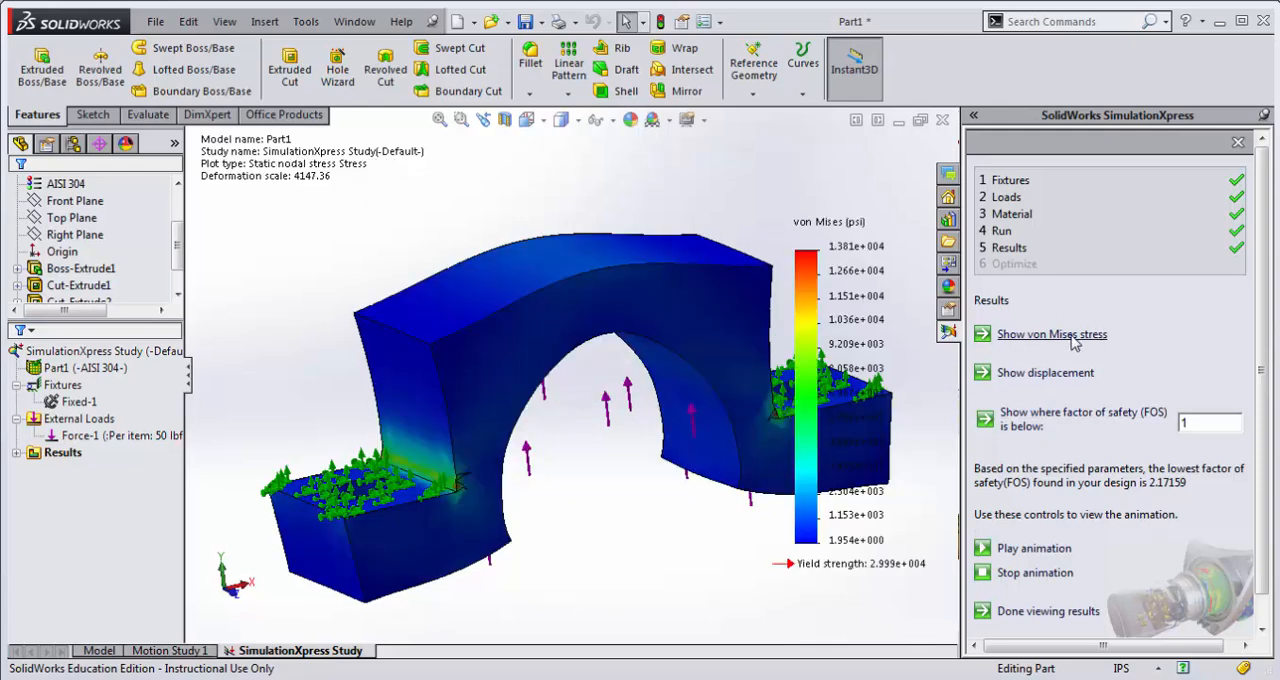
{"action": "middle_click_drag", "start_coordinate": [606, 491], "coordinate": [549, 491]}
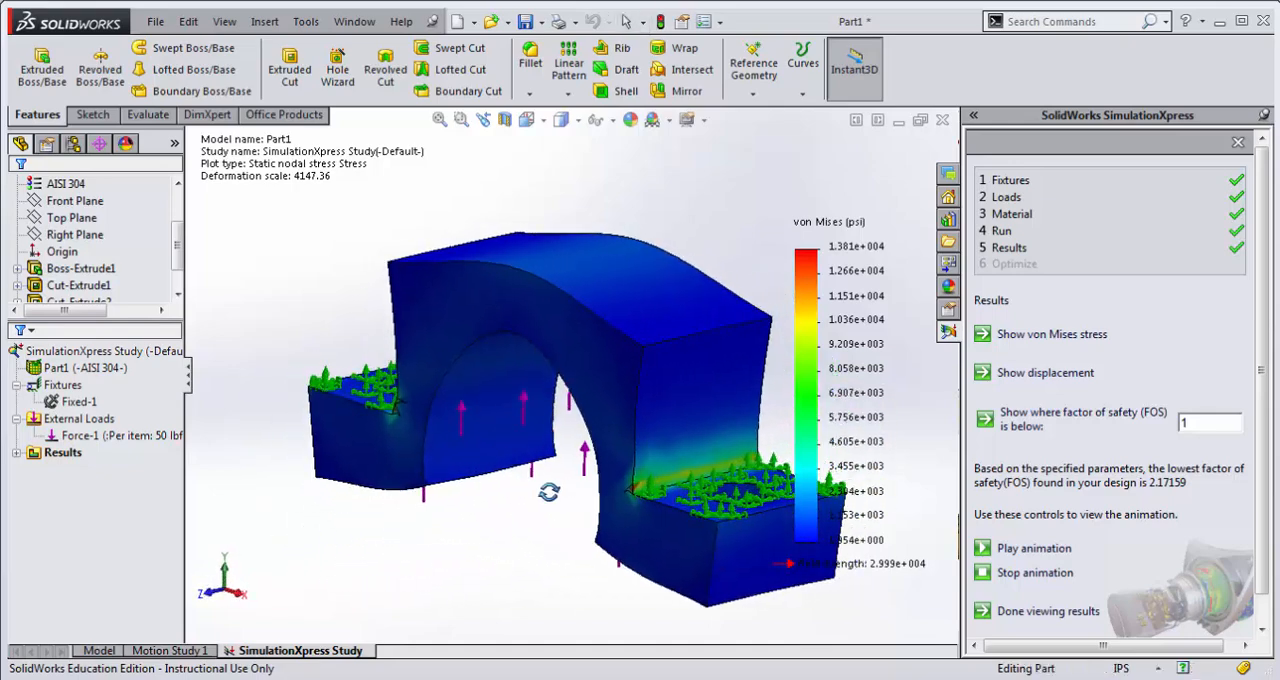
{"action": "scroll", "coordinate": [632, 488], "scroll_direction": "down", "scroll_amount": 5}
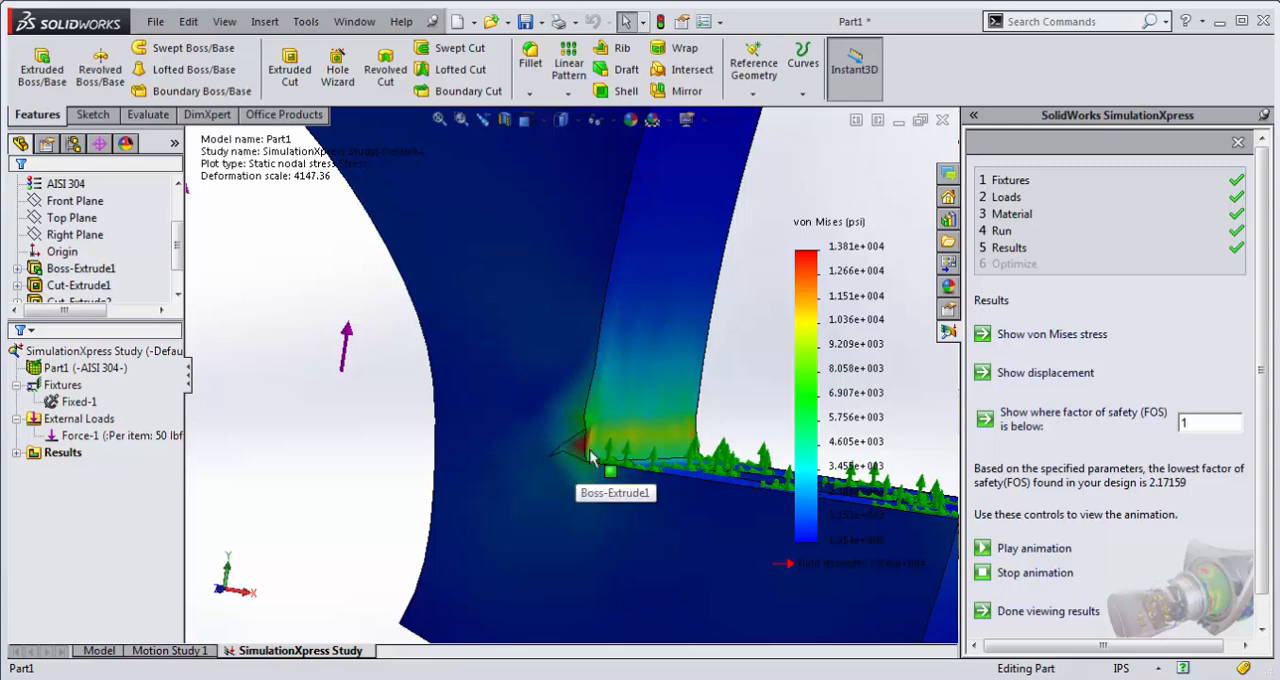
{"action": "scroll", "coordinate": [560, 445], "scroll_direction": "up", "scroll_amount": 5}
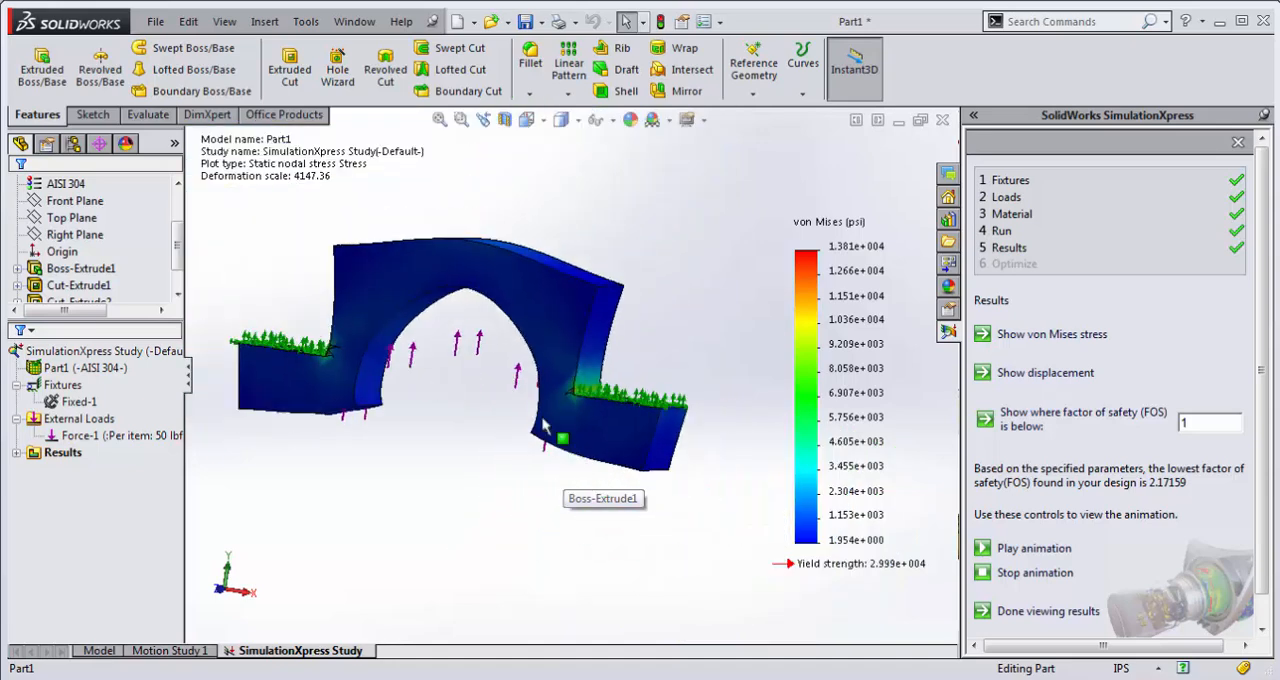
{"action": "middle_click_drag", "start_coordinate": [412, 364], "coordinate": [850, 490]}
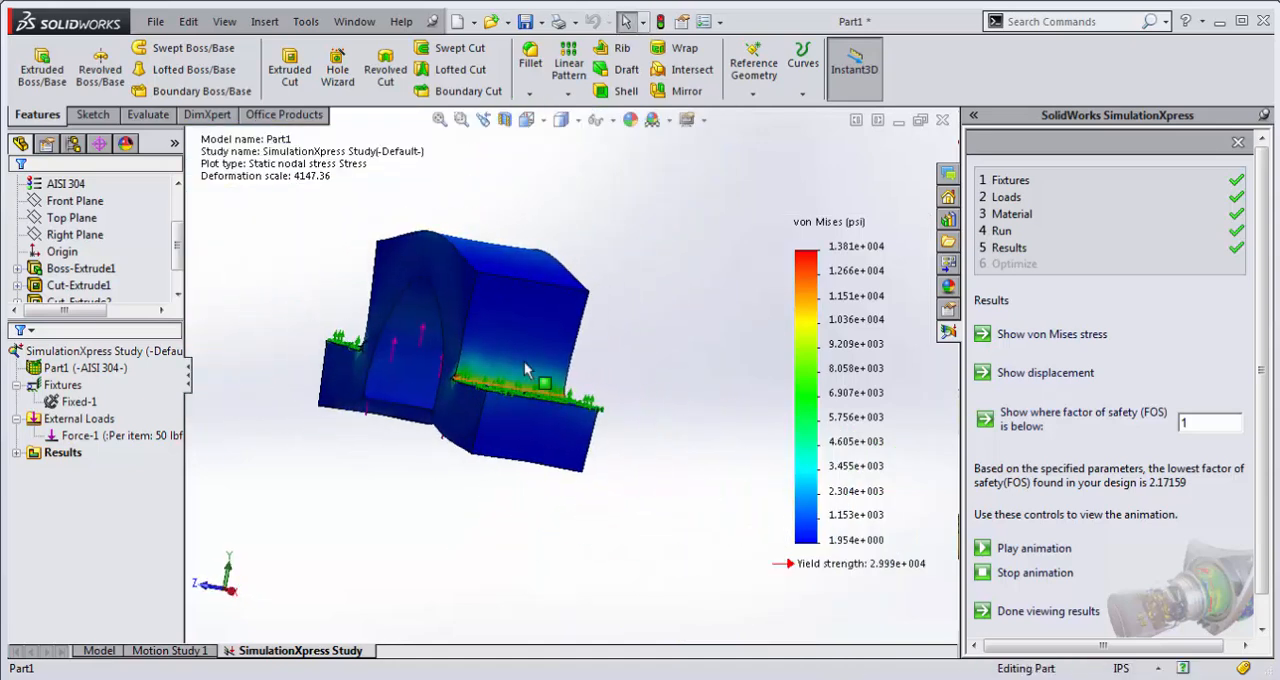
{"action": "middle_click_drag", "start_coordinate": [491, 343], "coordinate": [543, 397]}
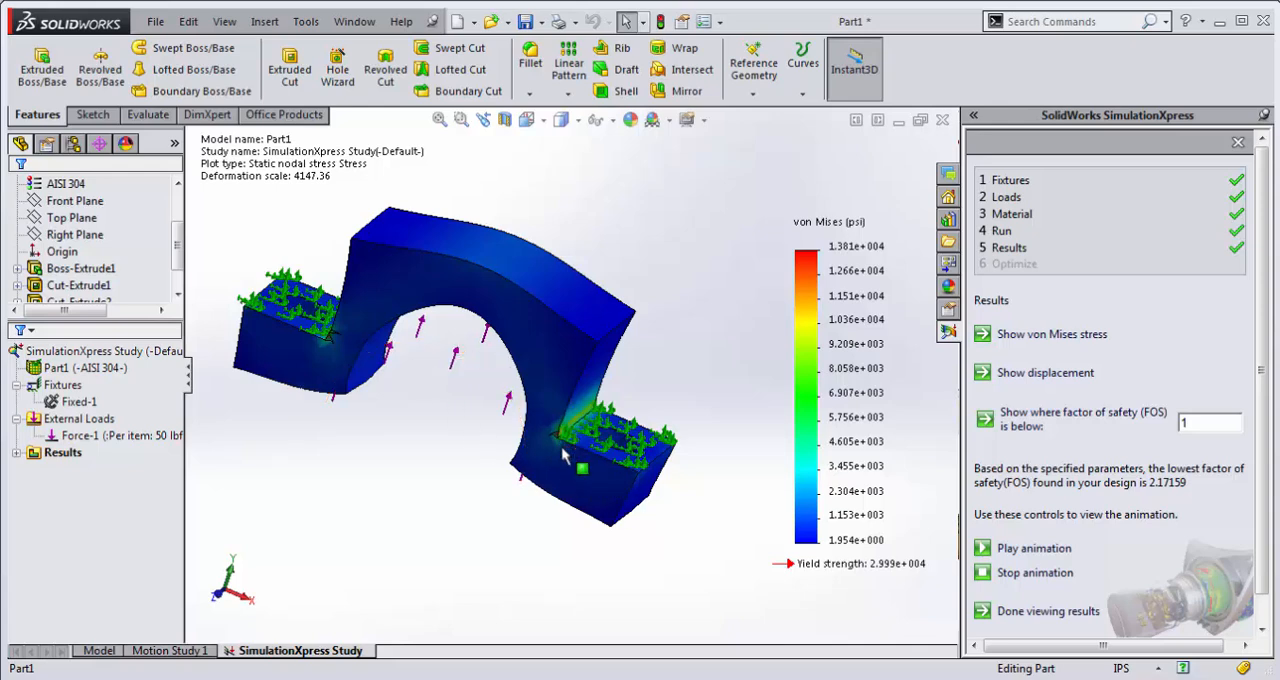
Step: Expand the study's results and display the Deformation plot
{"action": "double_click", "coordinate": [62, 452]}
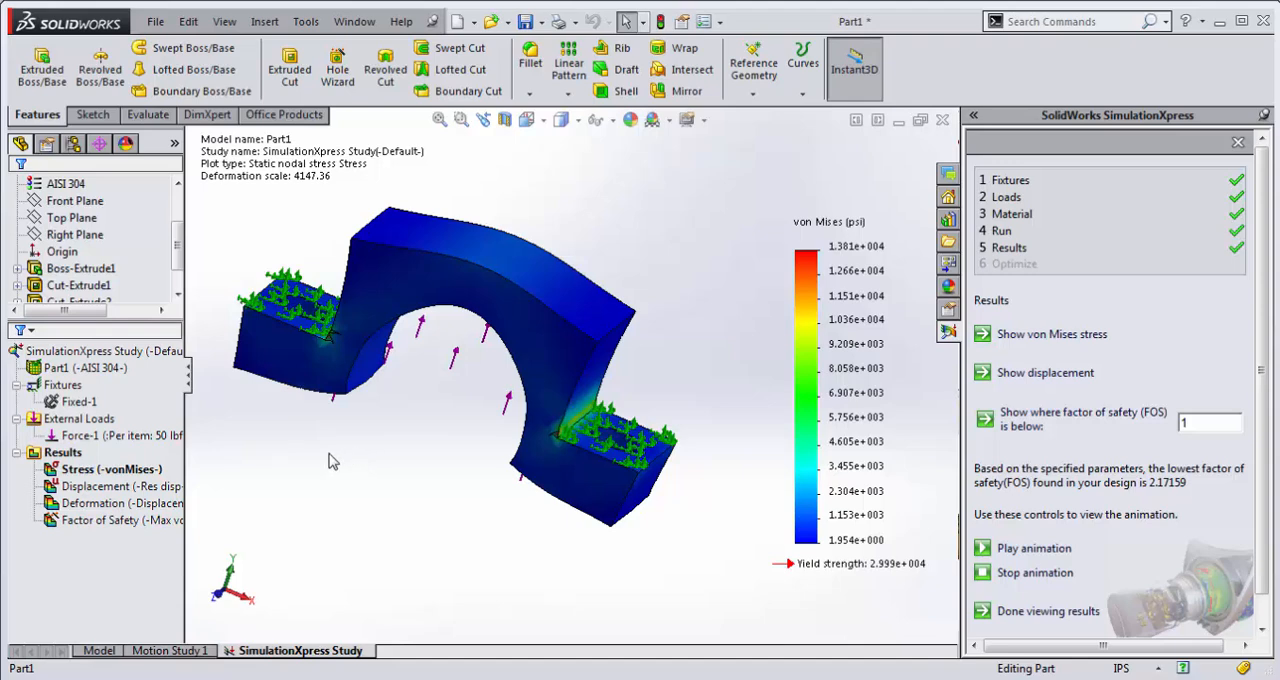
{"action": "double_click", "coordinate": [112, 505]}
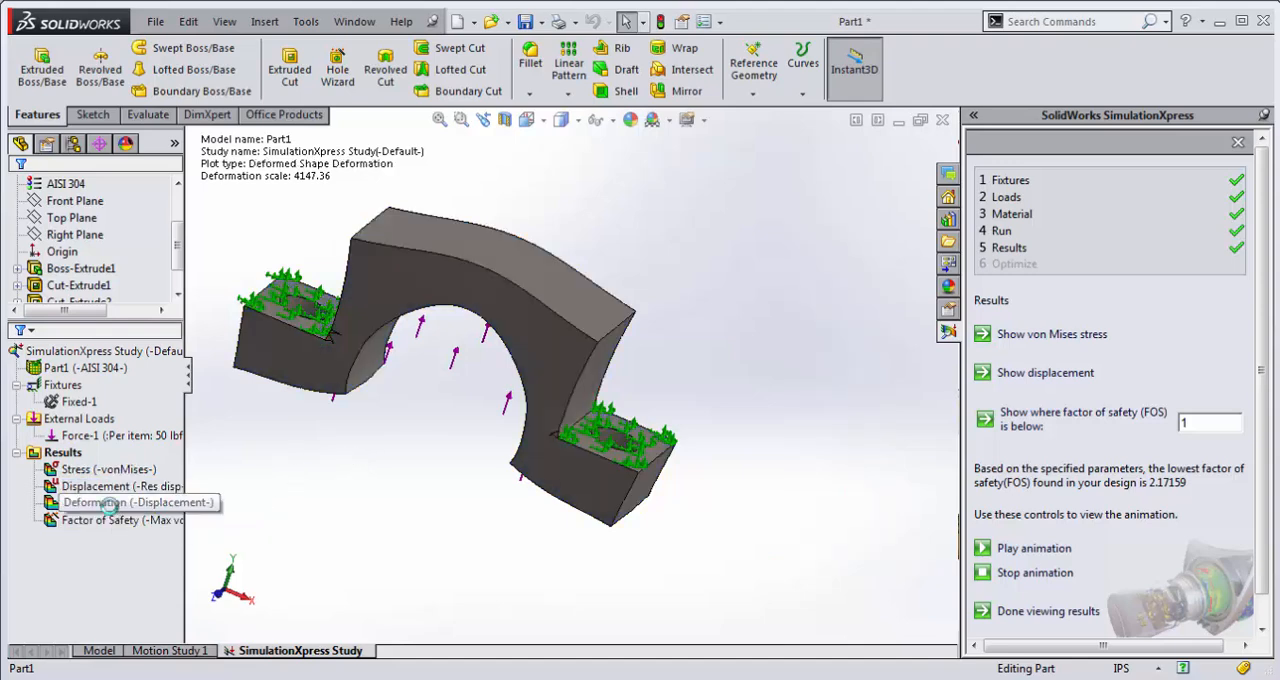